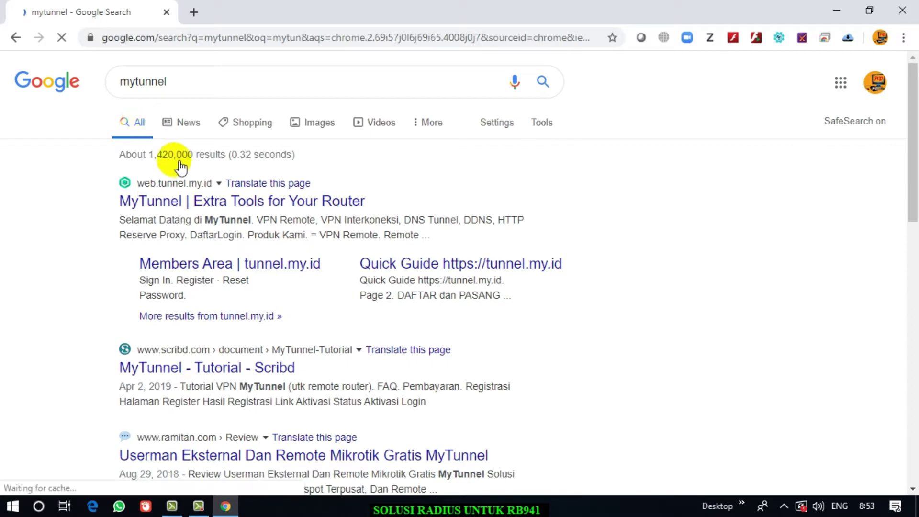
Open the MyTunnel website from the search results for a look, and minimize the browser window
{"action": "left_click", "coordinate": [180, 204]}
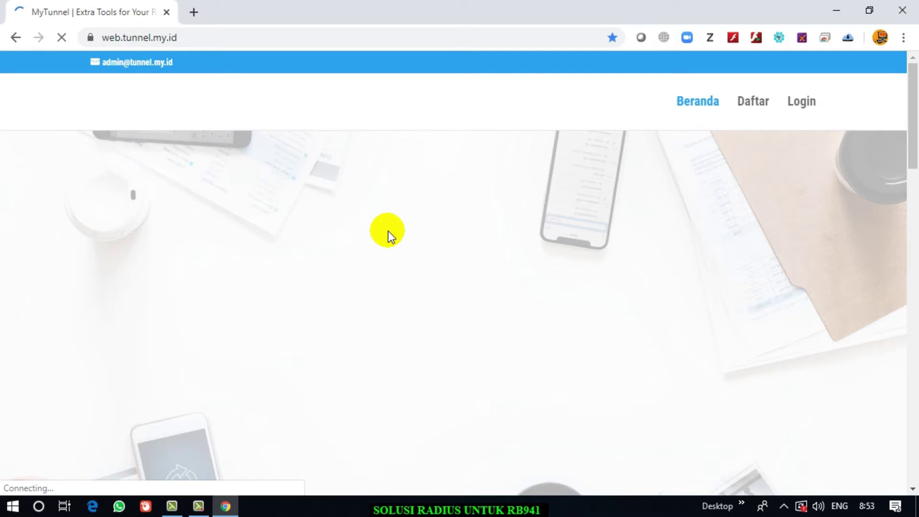
{"action": "left_click", "coordinate": [842, 9]}
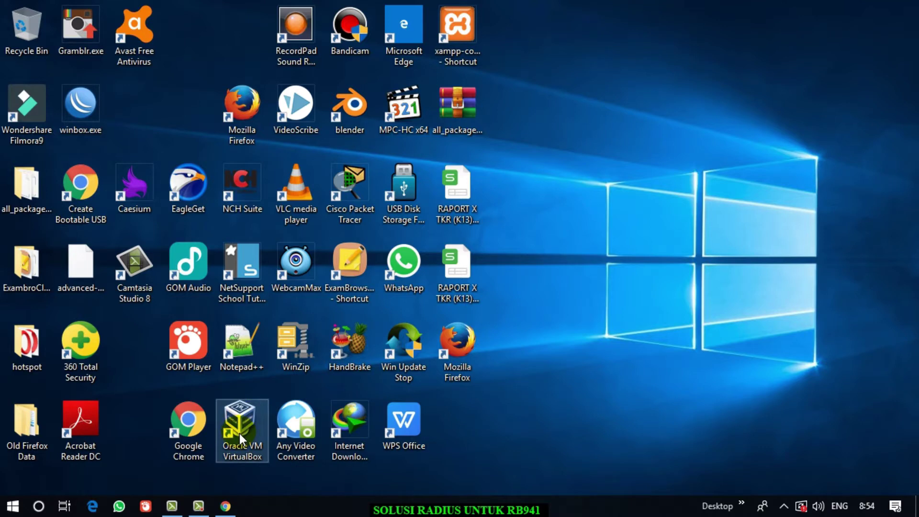
{"action": "mouse_move", "coordinate": [225, 512]}
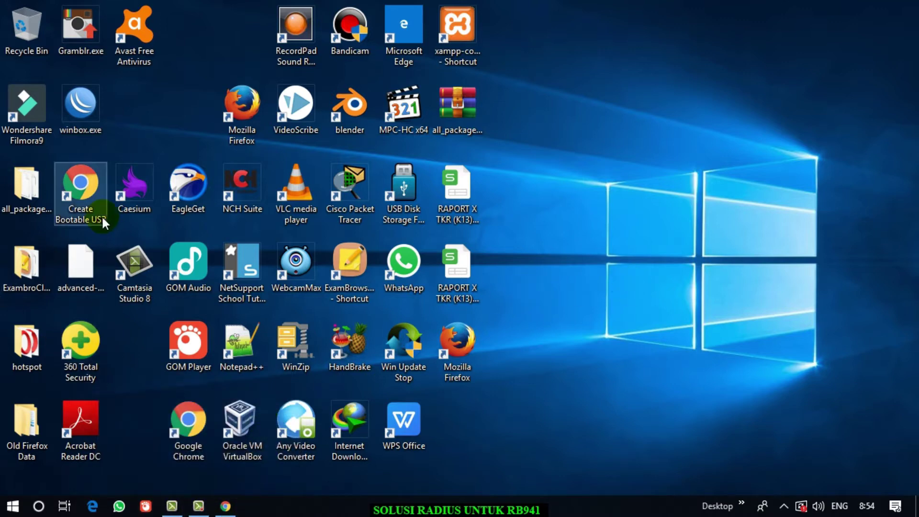
Launch WinBox, connect to the RB941-2nD router from the neighbor list, and maximize the session window
{"action": "double_click", "coordinate": [78, 115]}
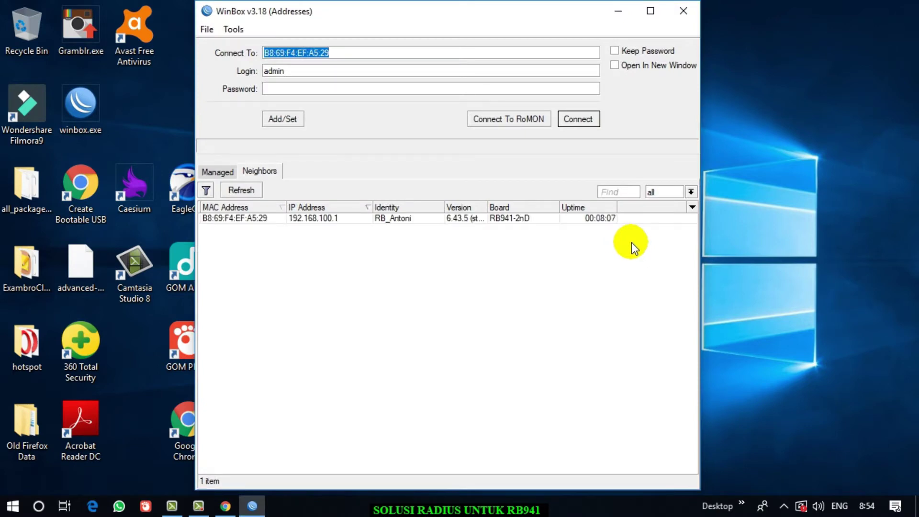
{"action": "left_click", "coordinate": [258, 219]}
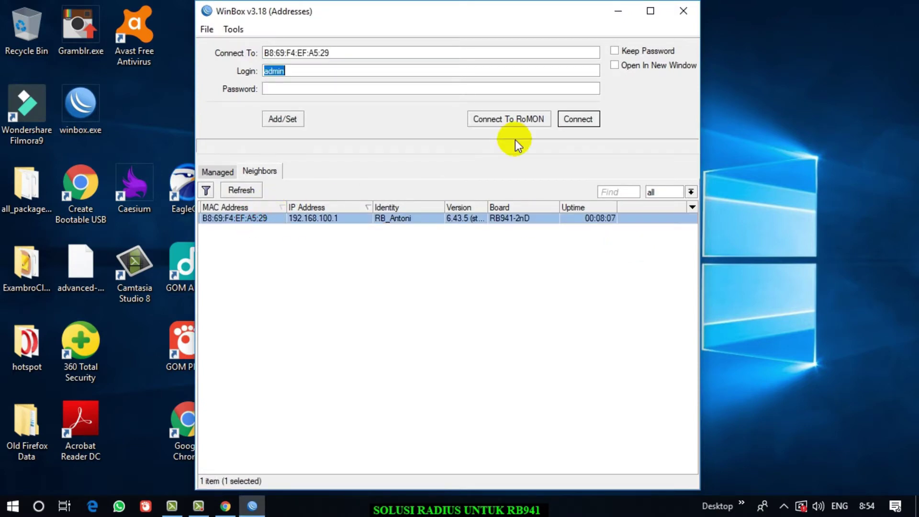
{"action": "left_click", "coordinate": [584, 121]}
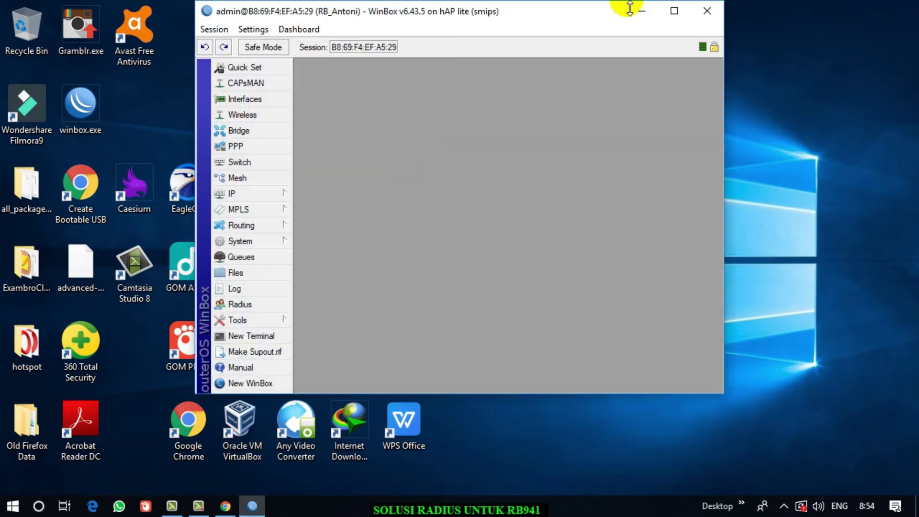
{"action": "left_click", "coordinate": [674, 11]}
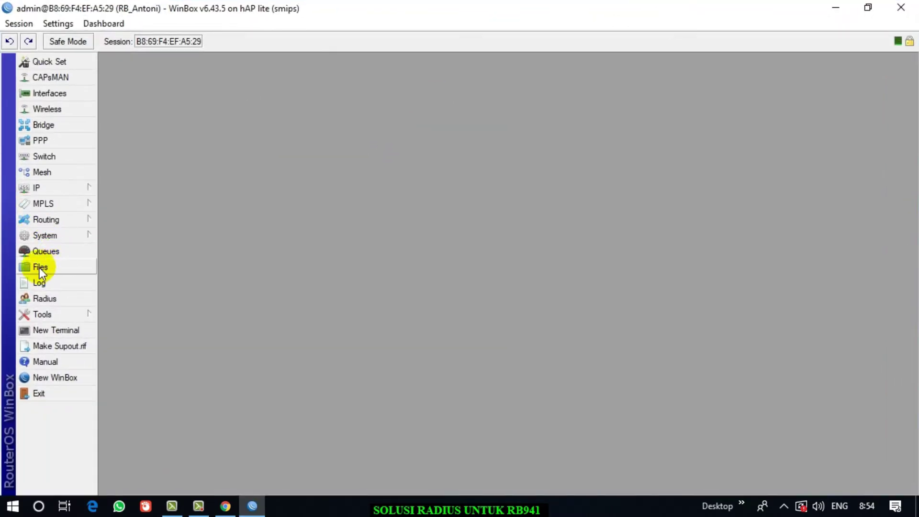
Start a new hotspot user profile on the router and name it 1jam
{"action": "left_click", "coordinate": [60, 193]}
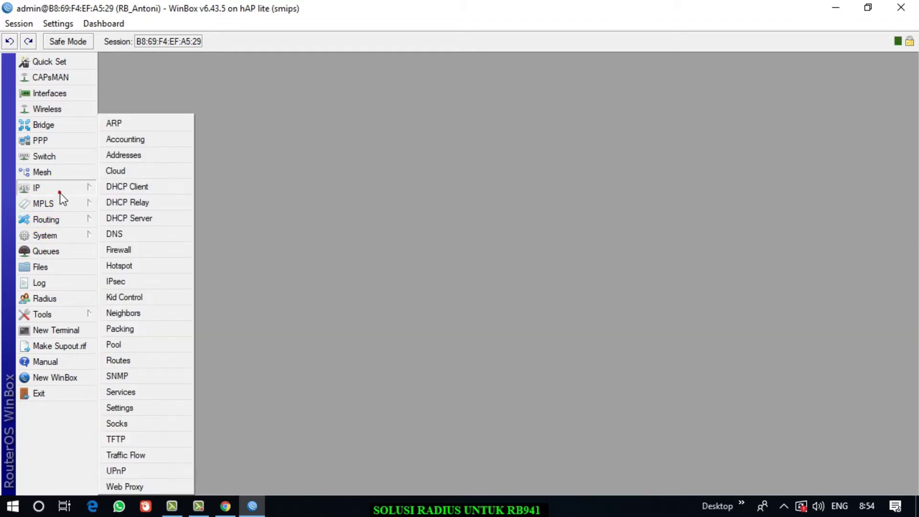
{"action": "left_click", "coordinate": [145, 266]}
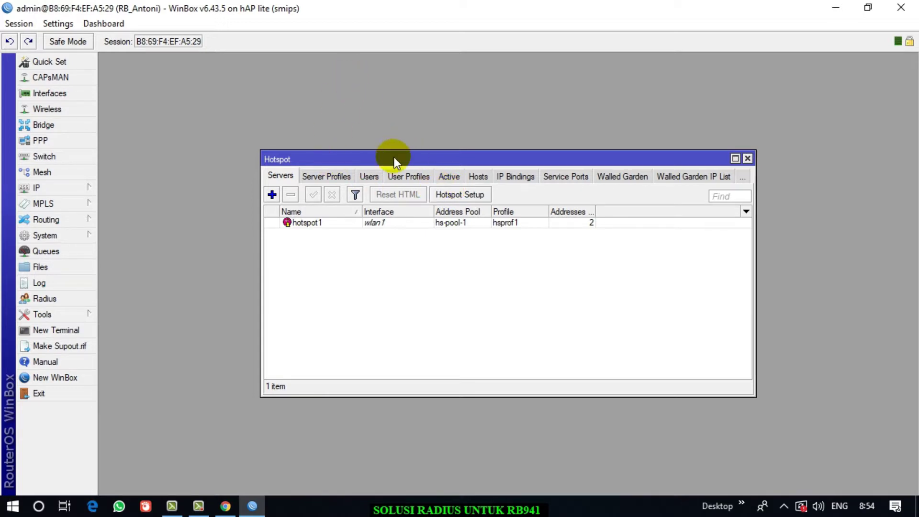
{"action": "left_click", "coordinate": [411, 179]}
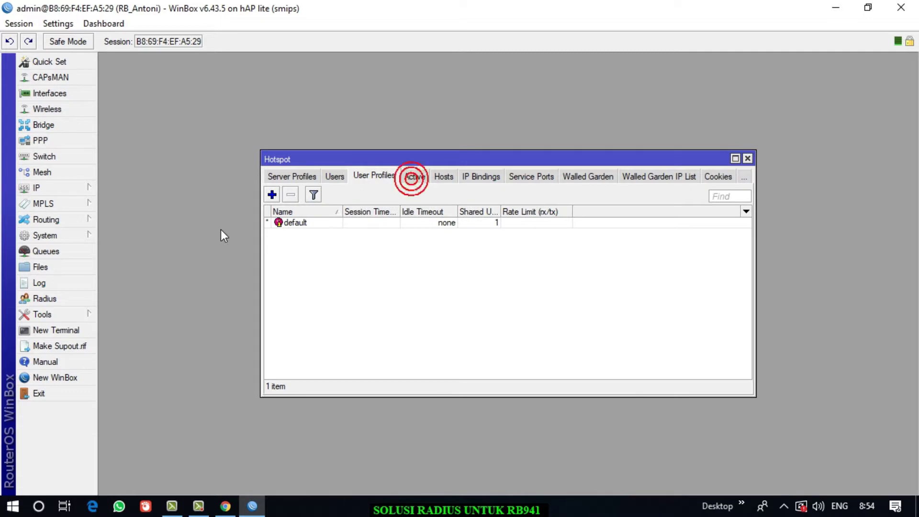
{"action": "left_click", "coordinate": [272, 195]}
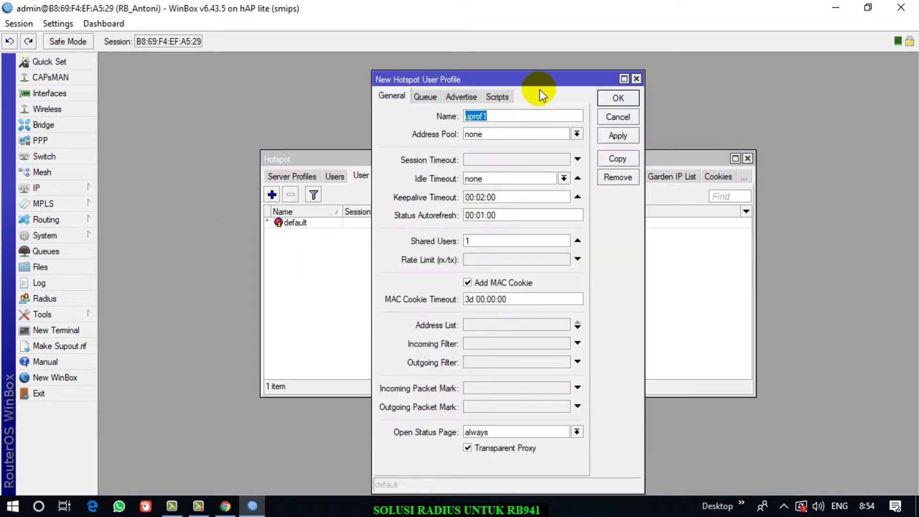
{"action": "double_click", "coordinate": [502, 117]}
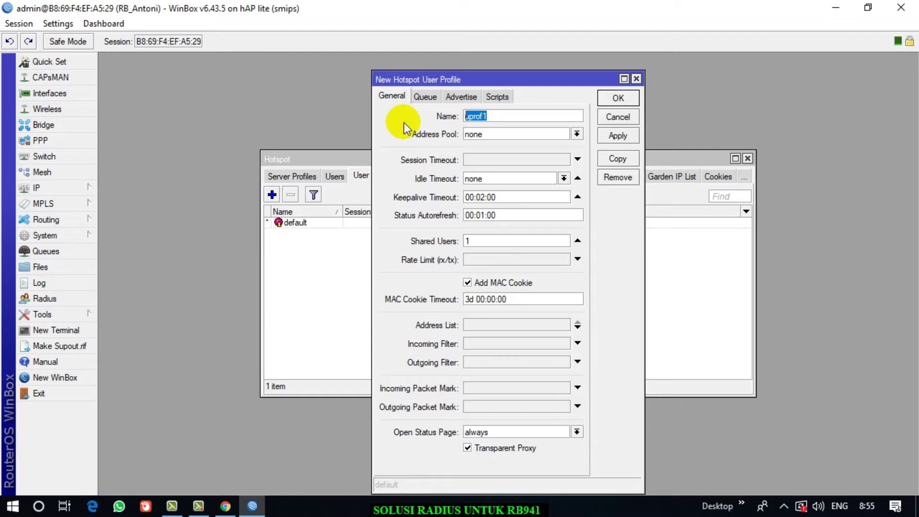
{"action": "type", "text": "1jam"}
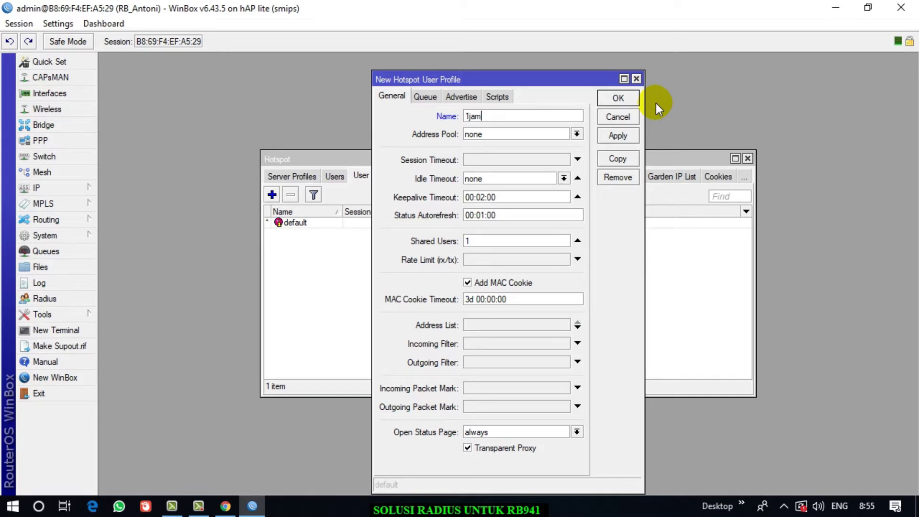
Set the 1jam profile's session timeout to 01:00:00 and its MAC cookie timeout to 1d 00:00:00, and save the profile
{"action": "left_click", "coordinate": [512, 159]}
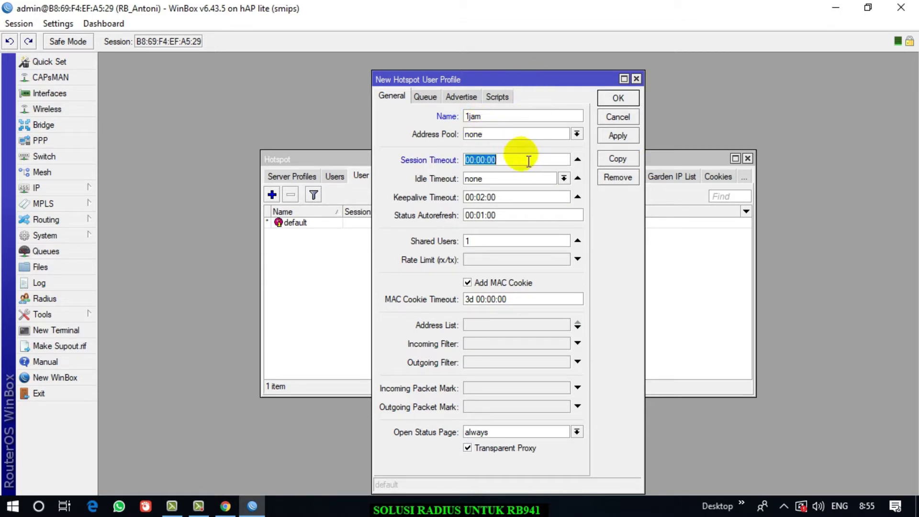
{"action": "left_click", "coordinate": [521, 159]}
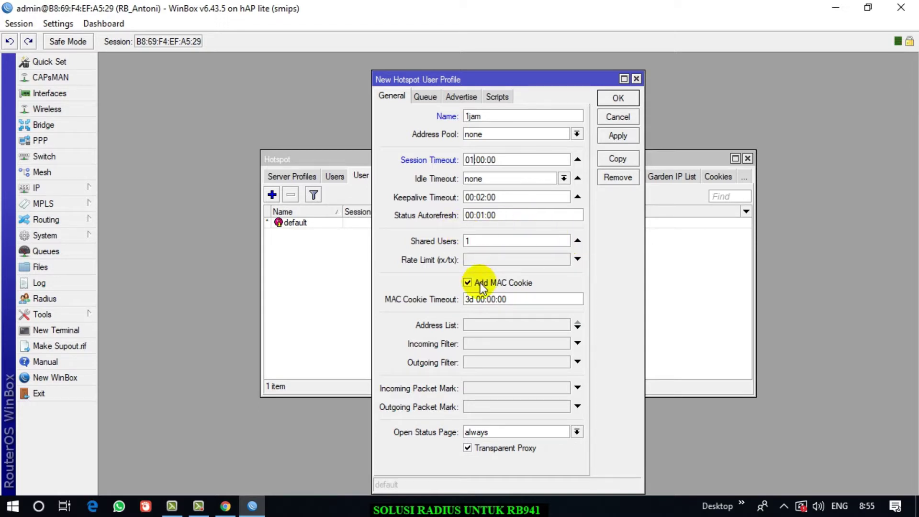
{"action": "double_click", "coordinate": [483, 242]}
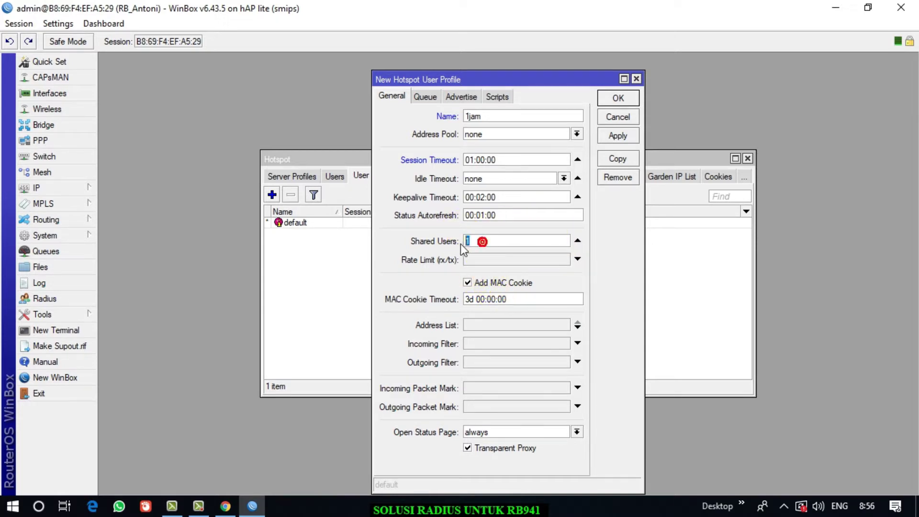
{"action": "left_click", "coordinate": [483, 301]}
{"action": "left_click", "coordinate": [469, 300]}
{"action": "key", "text": "BackSpace"}
{"action": "type", "text": "1"}
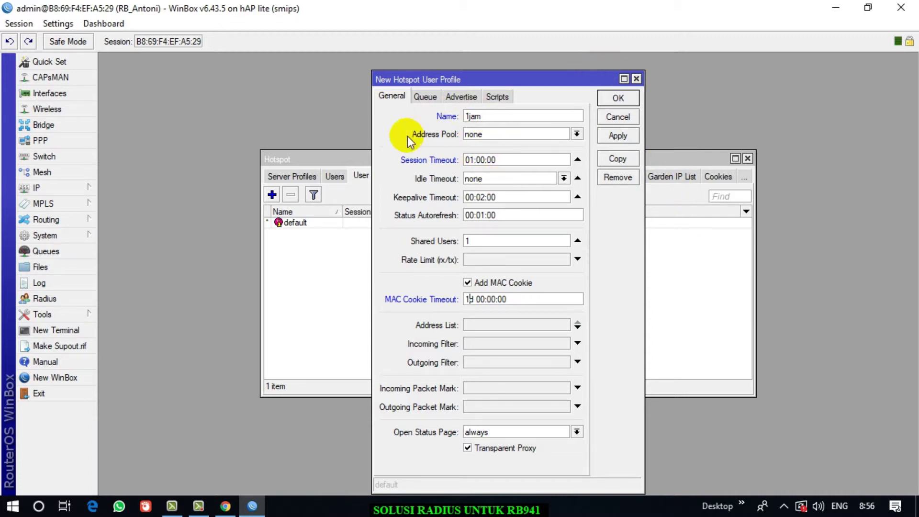
{"action": "left_click", "coordinate": [616, 142]}
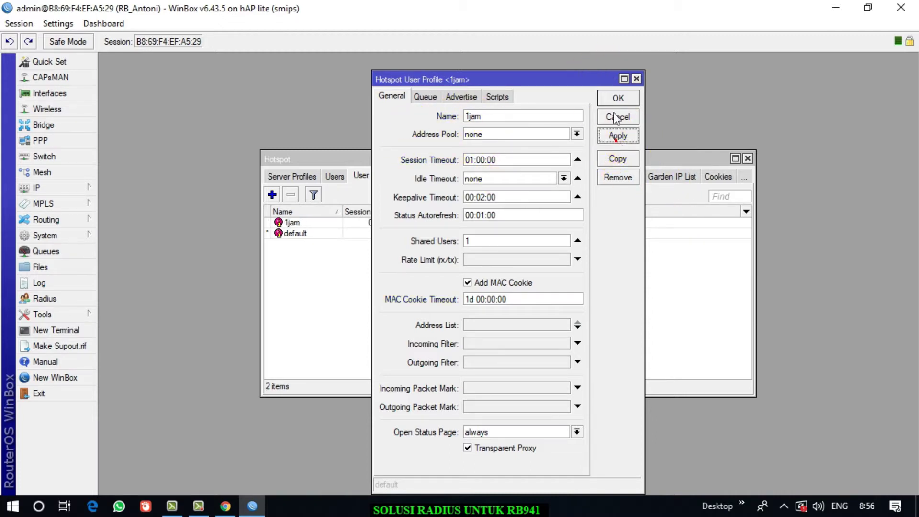
{"action": "left_click", "coordinate": [615, 100]}
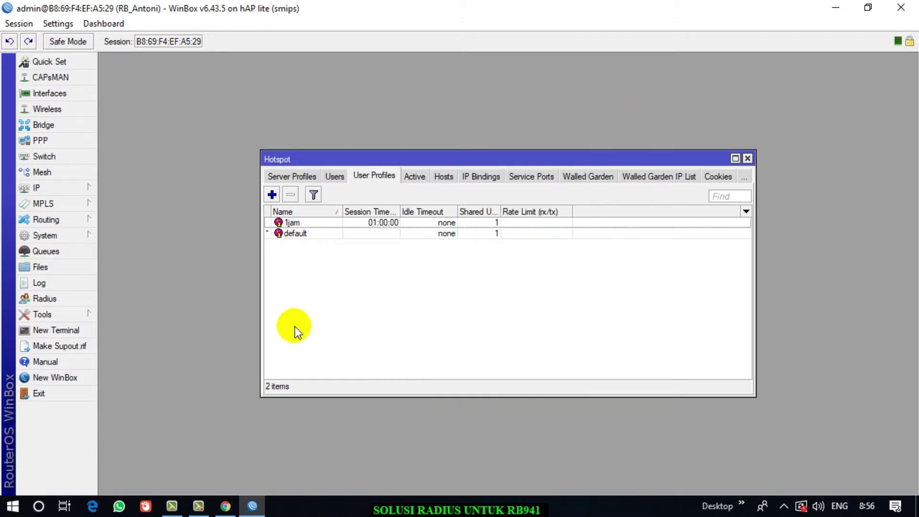
Start another hotspot user profile named "2 jam" with a session timeout of 02:00:00
{"action": "left_click", "coordinate": [335, 176]}
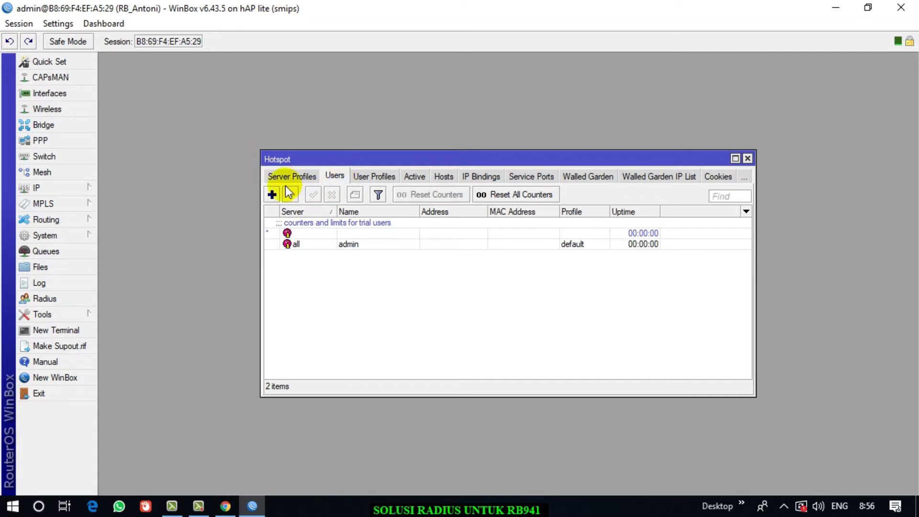
{"action": "left_click", "coordinate": [378, 176]}
{"action": "left_click", "coordinate": [272, 194]}
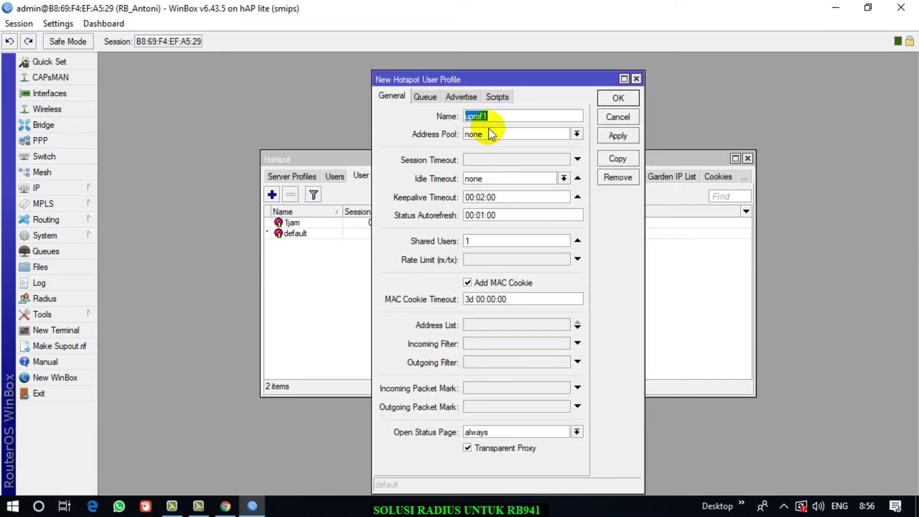
{"action": "type", "text": "2 jam"}
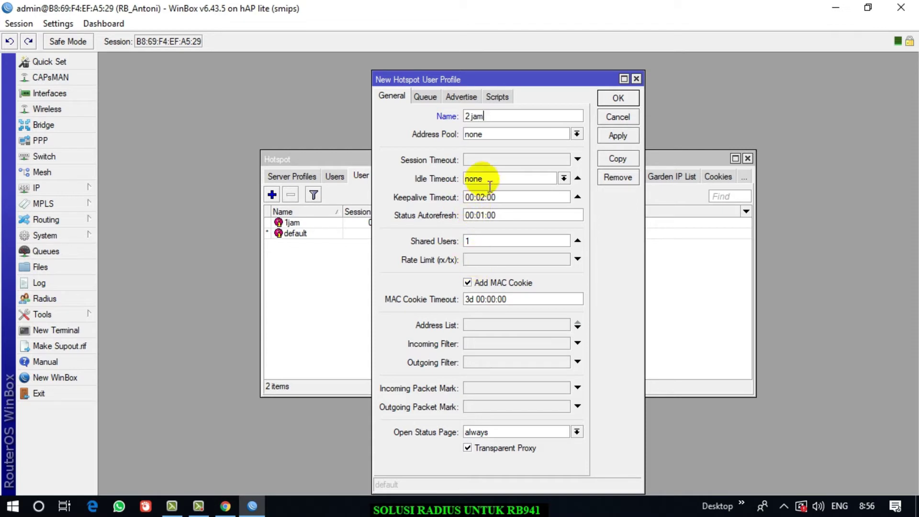
{"action": "left_click", "coordinate": [491, 162]}
{"action": "left_click", "coordinate": [469, 162]}
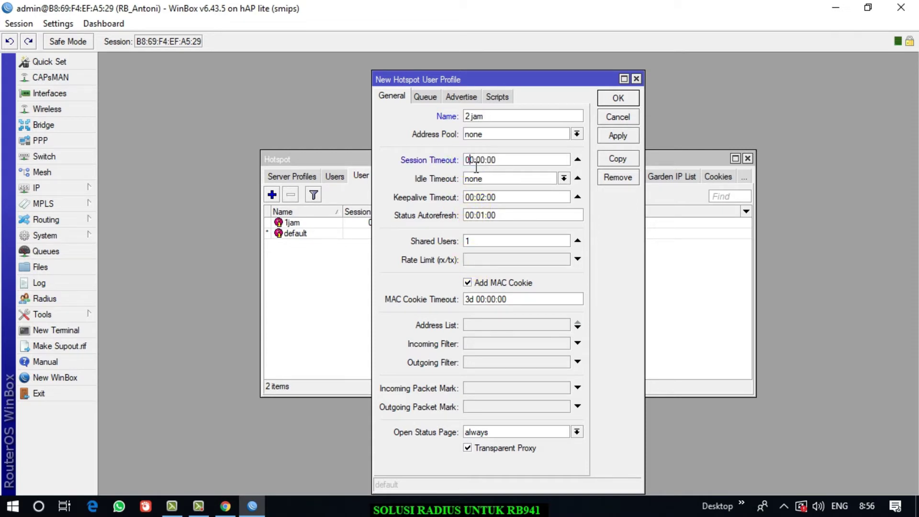
{"action": "key", "text": "Delete"}
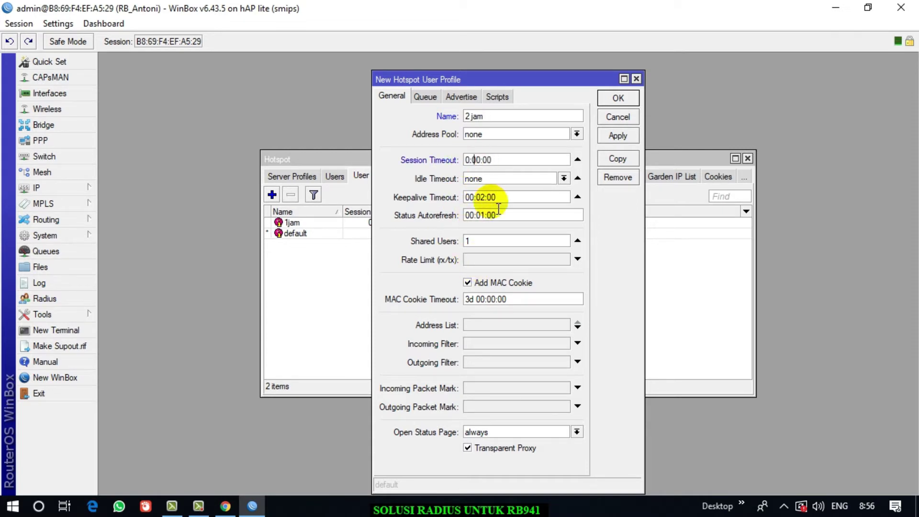
{"action": "type", "text": "2"}
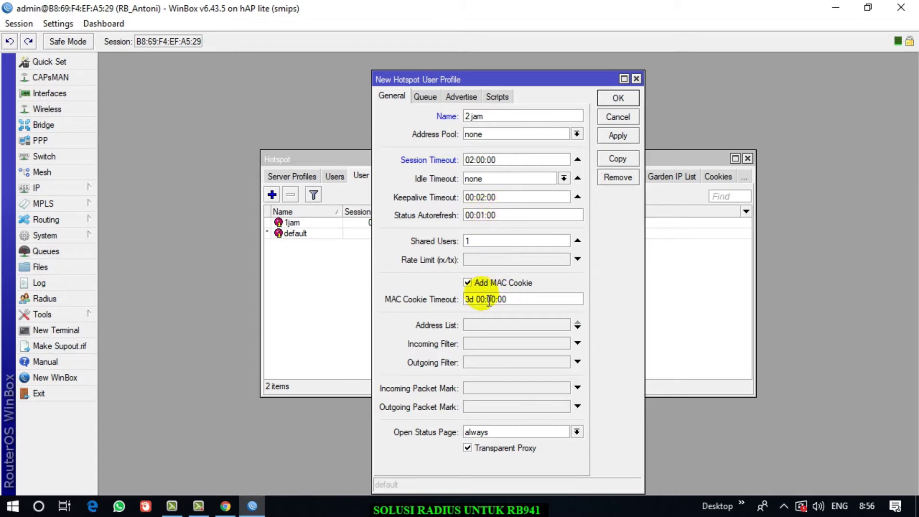
Set the "2 jam" profile's MAC cookie timeout to 1d 00:00:00 and save the profile
{"action": "left_click", "coordinate": [469, 299]}
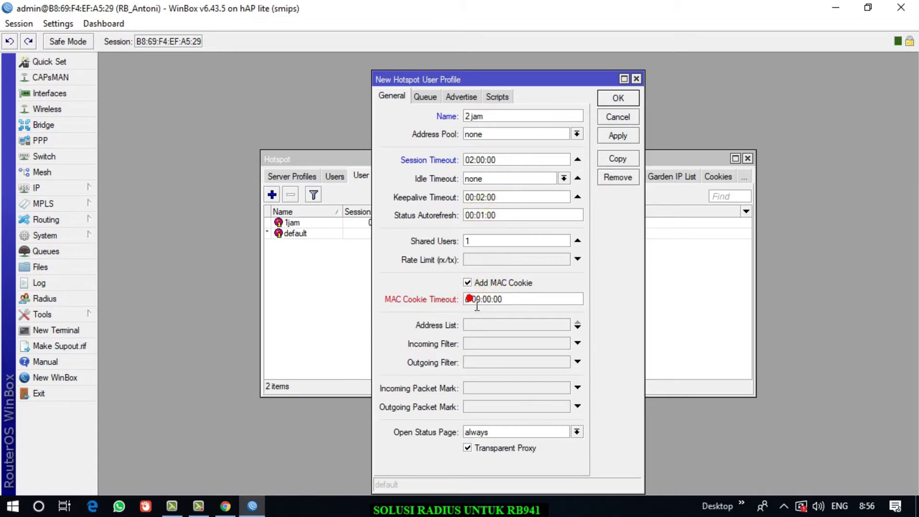
{"action": "left_click", "coordinate": [478, 306]}
{"action": "key", "text": "BackSpace"}
{"action": "type", "text": "1d"}
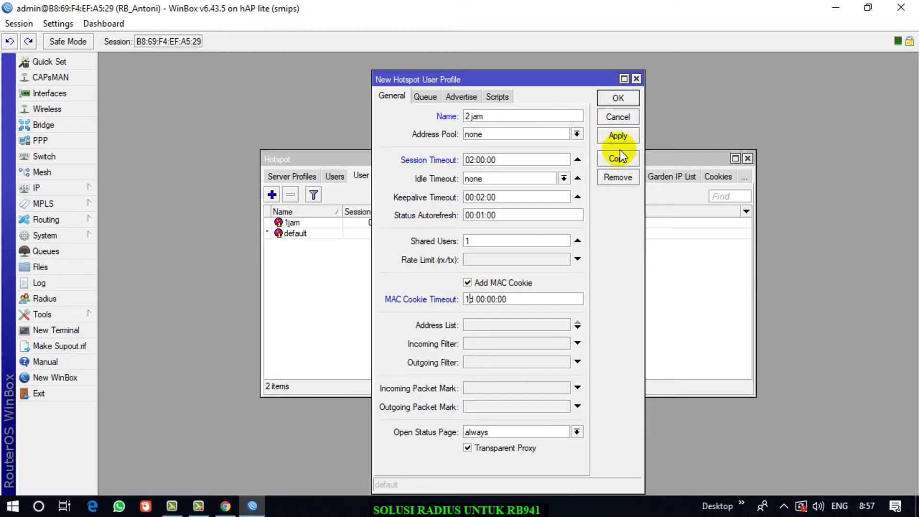
{"action": "left_click", "coordinate": [618, 136]}
{"action": "left_click", "coordinate": [618, 98]}
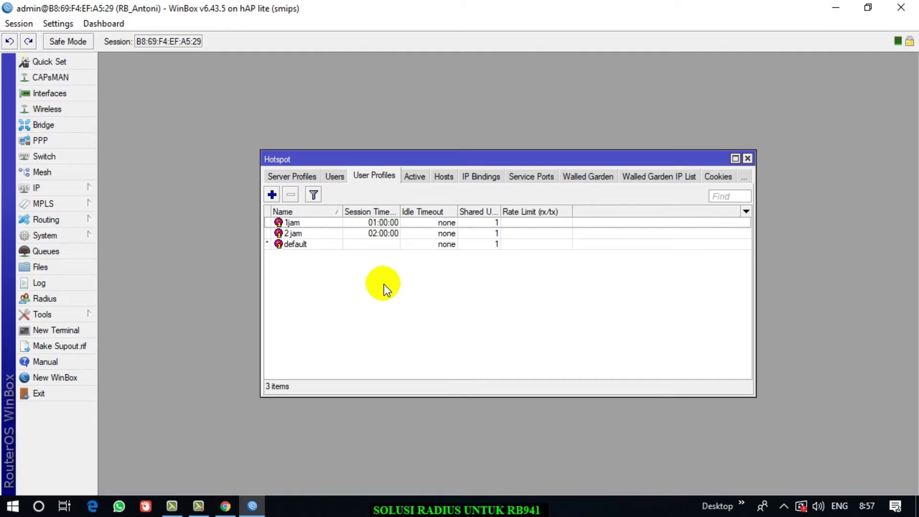
Launch Excel 2013 and create a blank workbook in a maximized window
{"action": "left_click", "coordinate": [39, 507]}
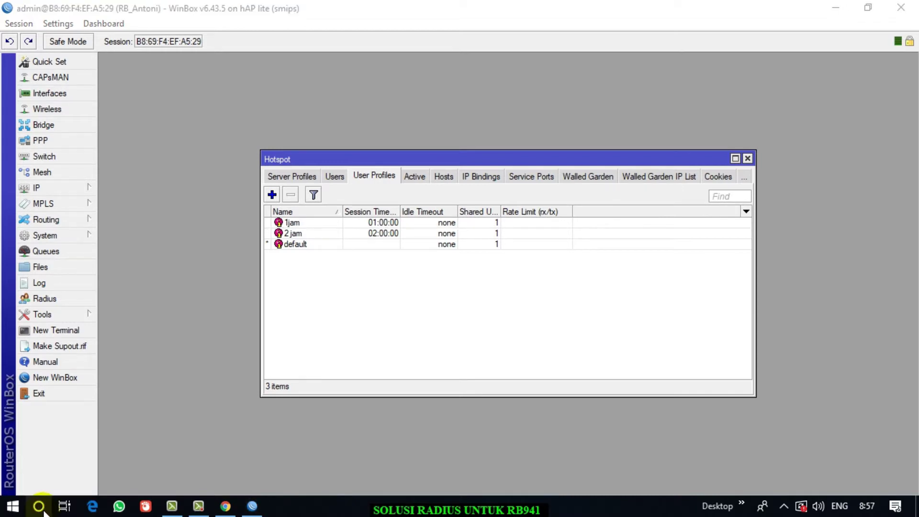
{"action": "left_click", "coordinate": [14, 506]}
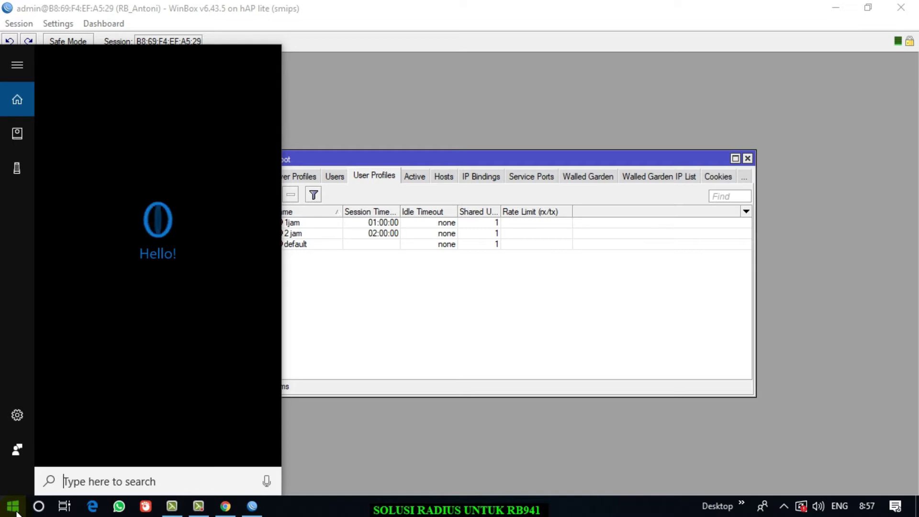
{"action": "type", "text": "e"}
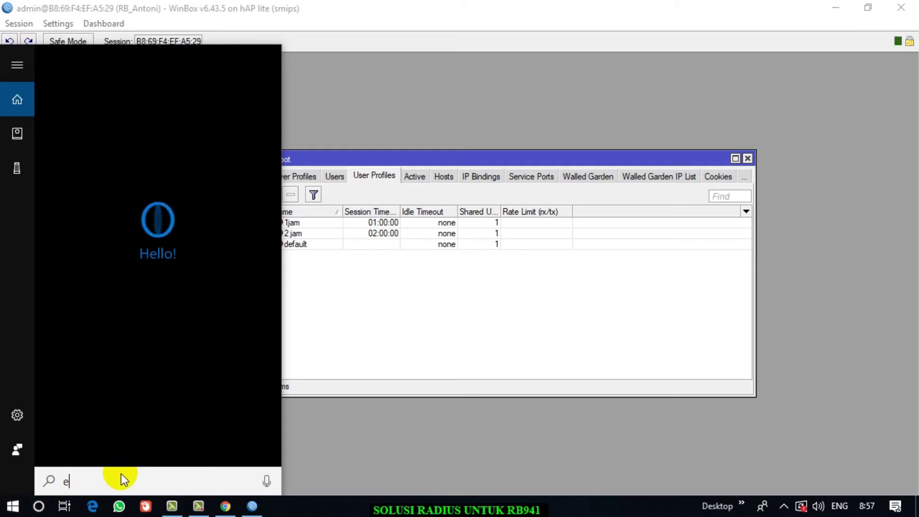
{"action": "type", "text": "xc"}
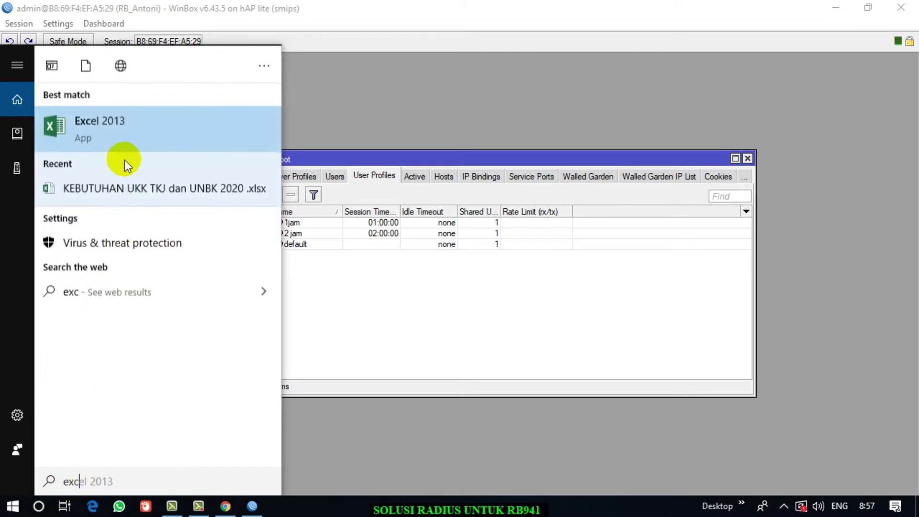
{"action": "left_click", "coordinate": [129, 139]}
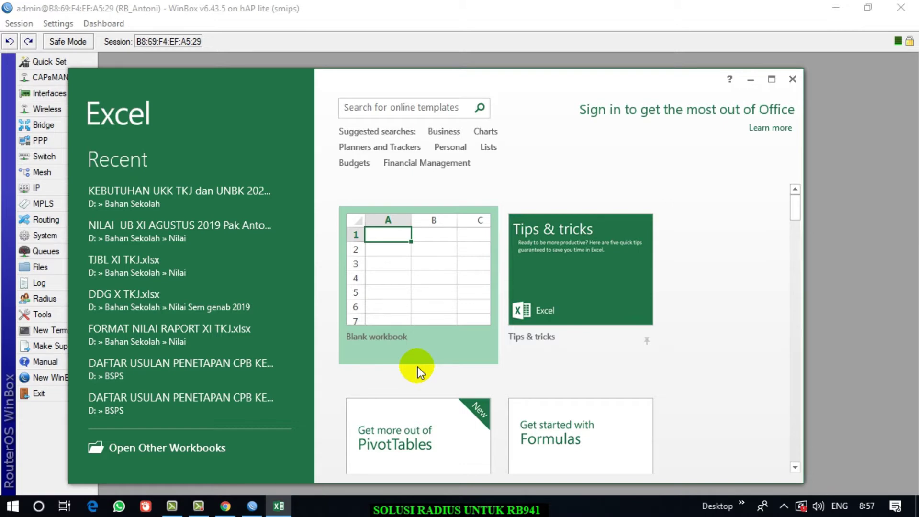
{"action": "left_click", "coordinate": [390, 260]}
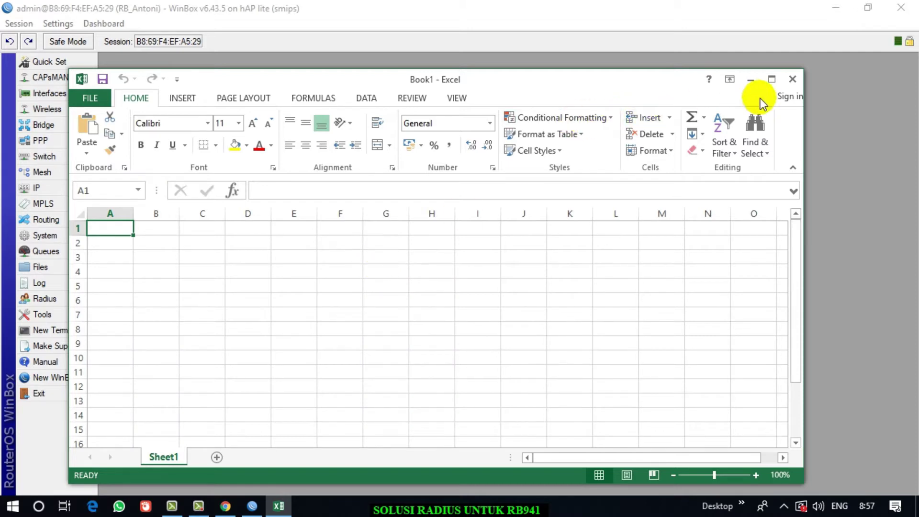
{"action": "left_click", "coordinate": [771, 82]}
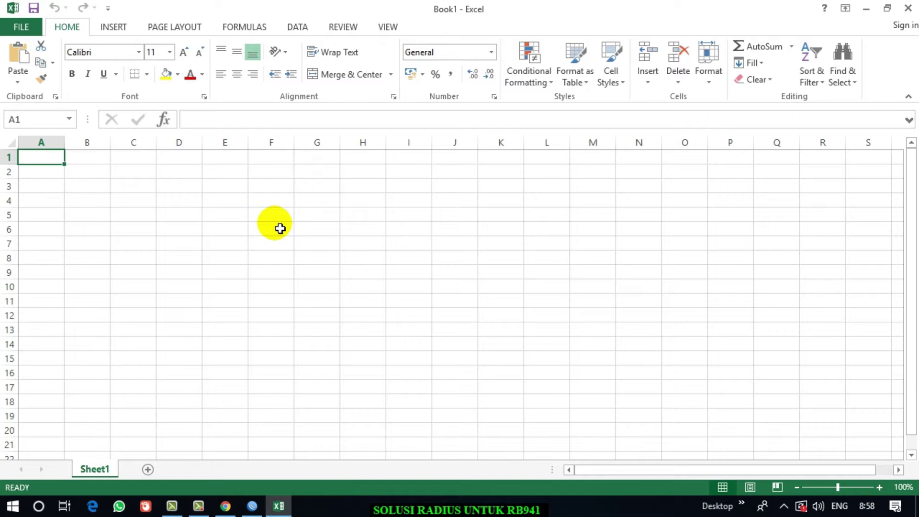
Enter the headings "Profil" in cell A1 and "Server" in cell B1
{"action": "type", "text": "p"}
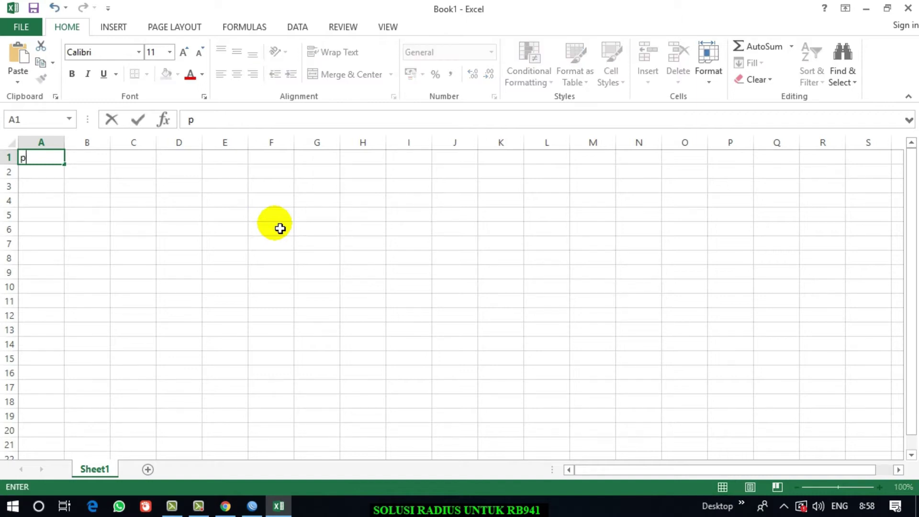
{"action": "key", "text": "BackSpace"}
{"action": "type", "text": "Profil"}
{"action": "key", "text": "Tab"}
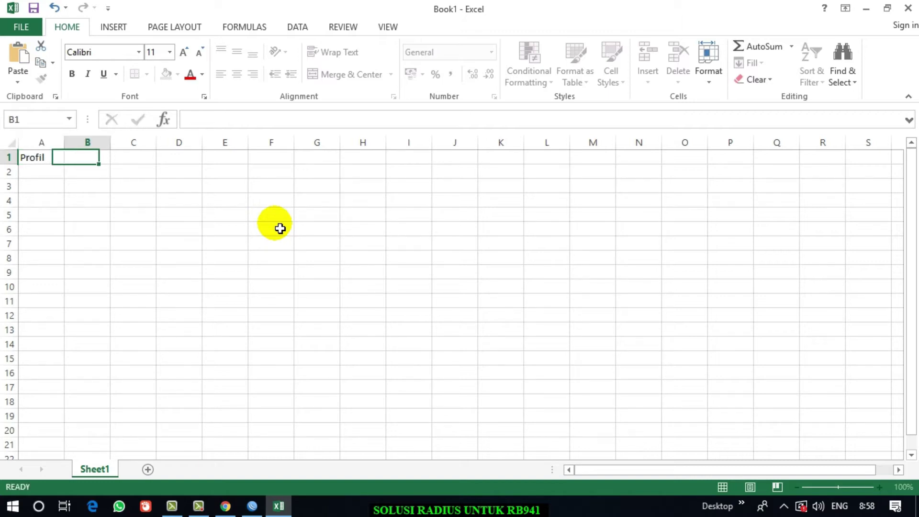
{"action": "type", "text": "Server"}
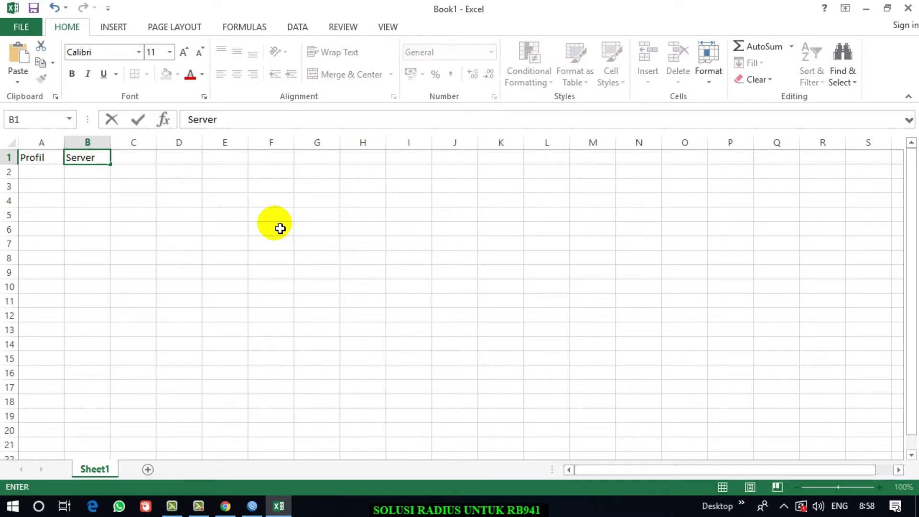
{"action": "key", "text": "Tab"}
Enter the heading "Limit-Uptime" in cell C1, with a hyphen between the two words
{"action": "type", "text": "Limit"}
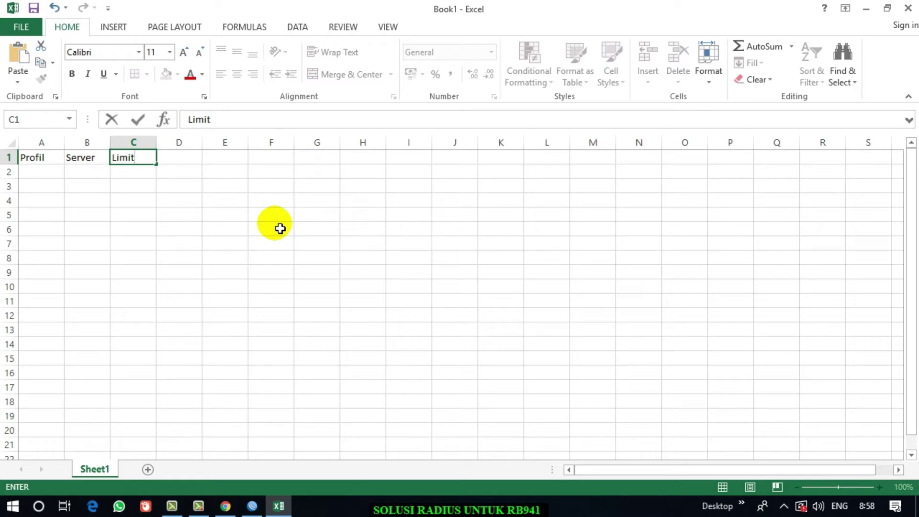
{"action": "type", "text": "_uptime"}
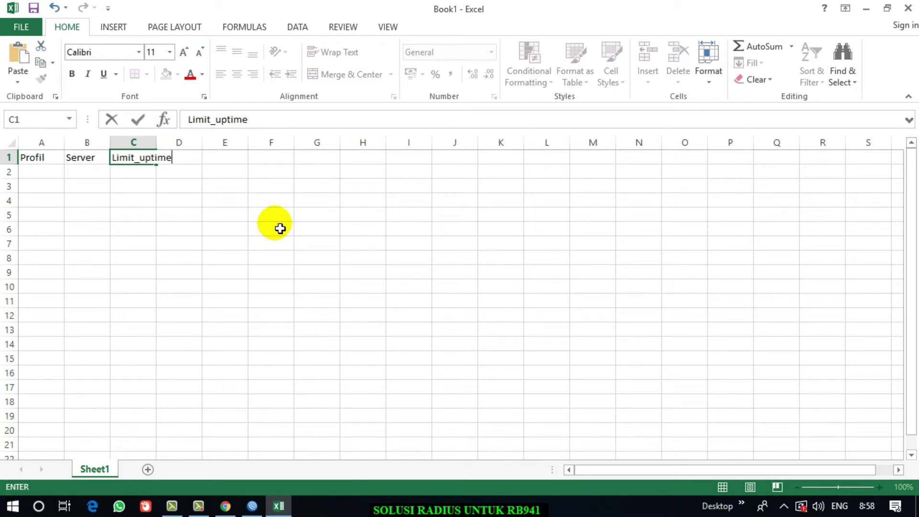
{"action": "key", "text": "BackSpace"}
{"action": "key", "text": "BackSpace"}
{"action": "key", "text": "BackSpace"}
{"action": "key", "text": "BackSpace"}
{"action": "key", "text": "BackSpace"}
{"action": "key", "text": "BackSpace"}
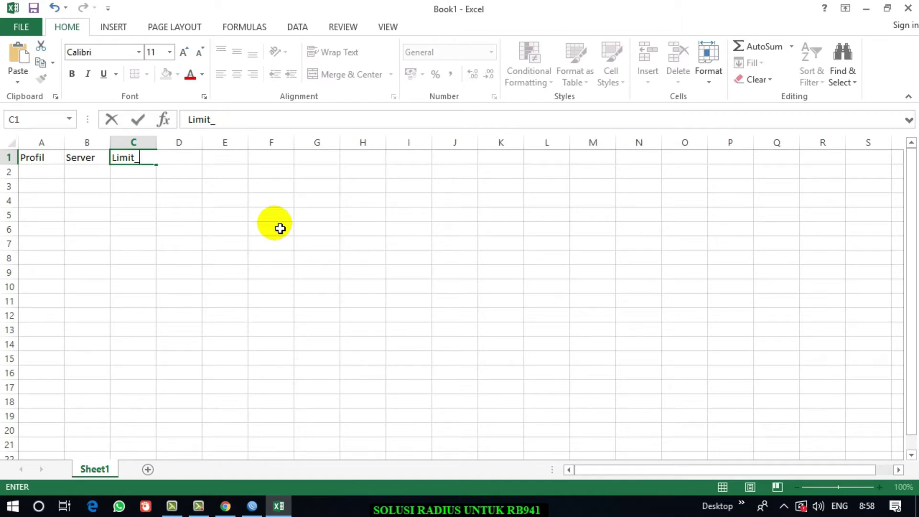
{"action": "key", "text": "BackSpace"}
{"action": "type", "text": "-Uptime"}
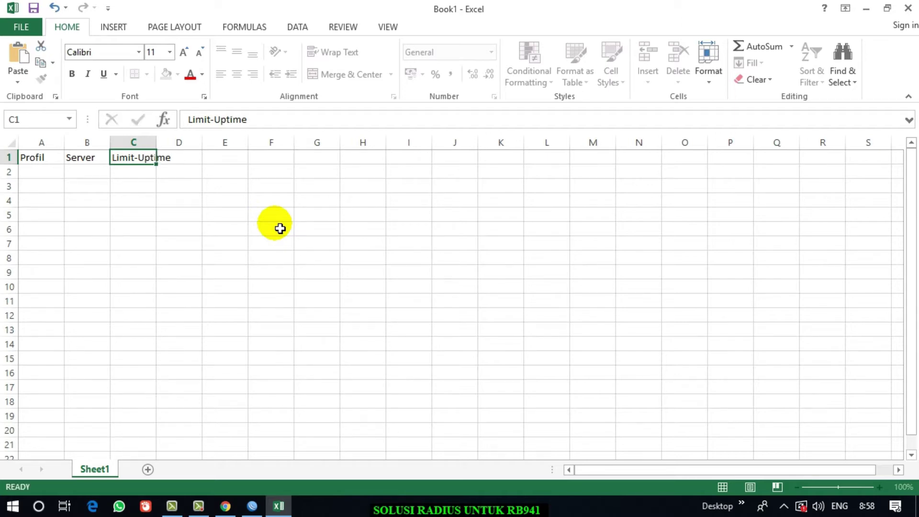
{"action": "key", "text": "Return"}
{"action": "key", "text": "Left"}
{"action": "key", "text": "Left"}
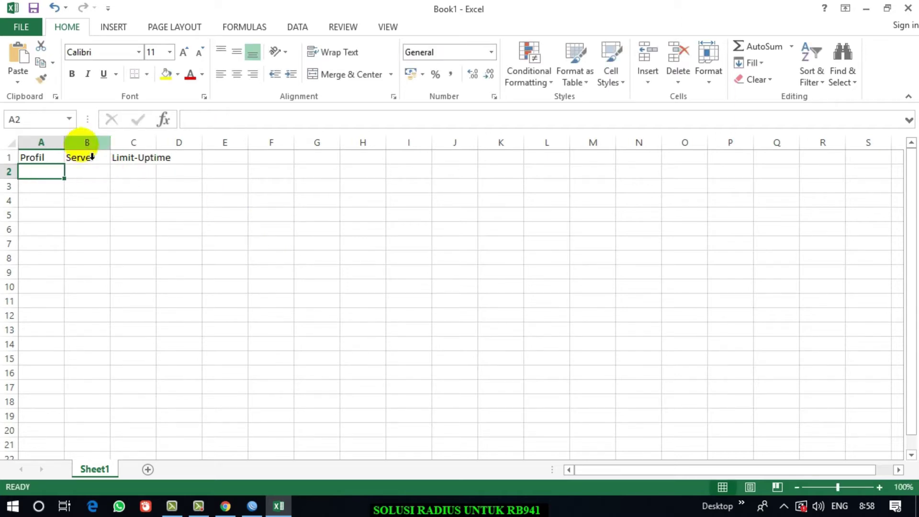
Widen columns A to C around their headings, closing the IDM error and the browser window it opens
{"action": "left_click_drag", "start_coordinate": [112, 144], "coordinate": [81, 153]}
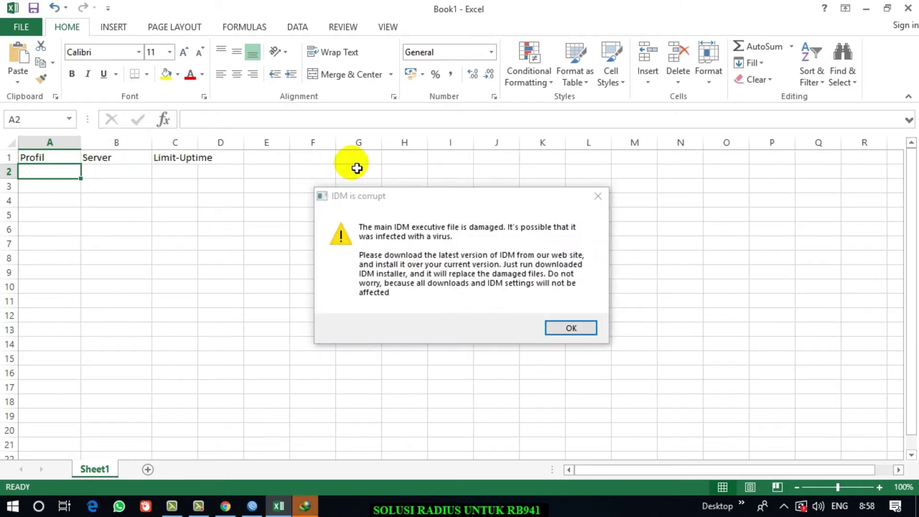
{"action": "left_click", "coordinate": [605, 198]}
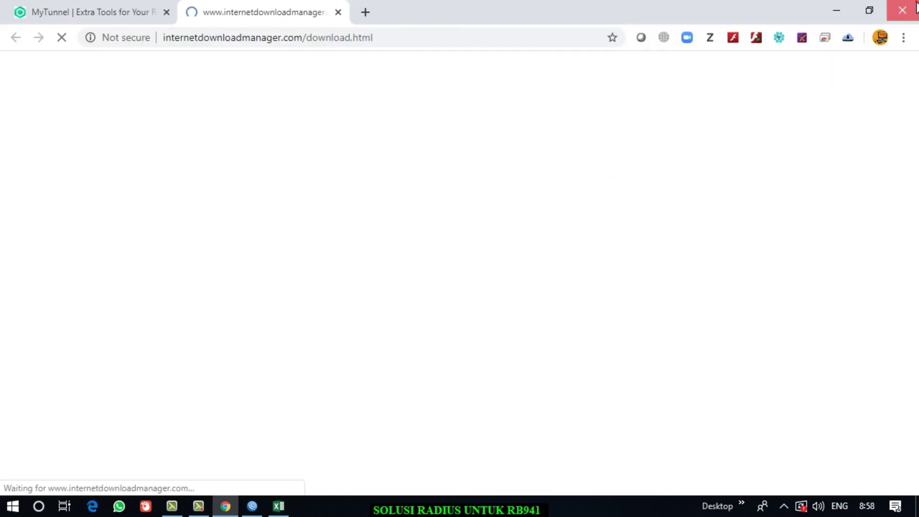
{"action": "left_click", "coordinate": [909, 6]}
{"action": "left_click_drag", "start_coordinate": [197, 142], "coordinate": [249, 151]}
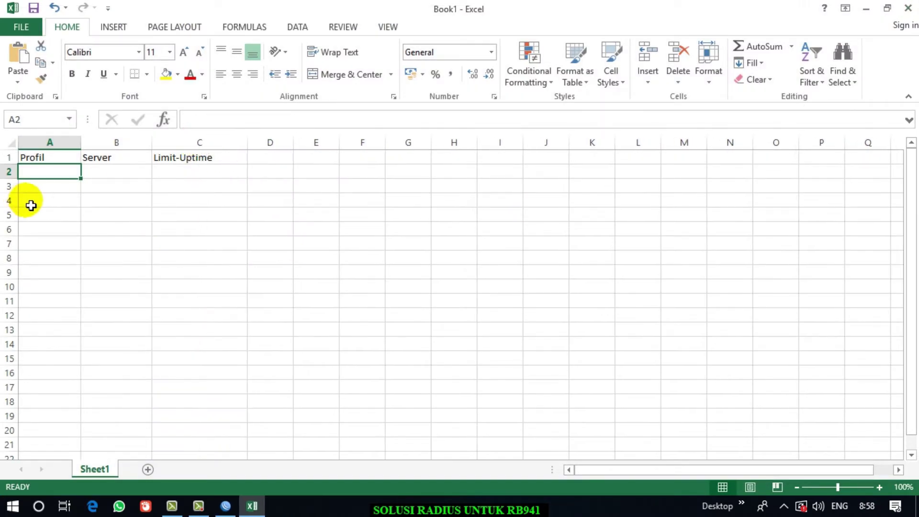
Change the heading in cell C1 to "Limit-uptime" with a lowercase u
{"action": "left_click", "coordinate": [42, 193]}
{"action": "left_click", "coordinate": [42, 160]}
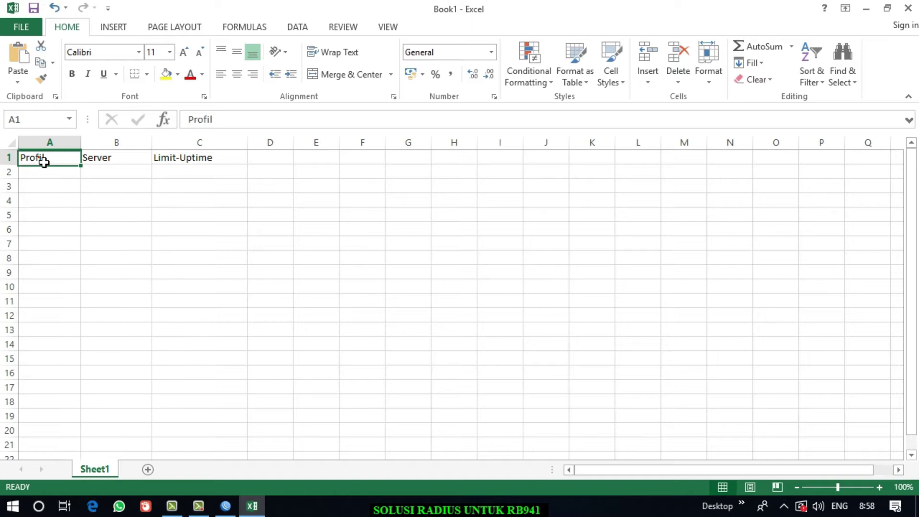
{"action": "left_click", "coordinate": [108, 162]}
{"action": "left_click", "coordinate": [176, 162]}
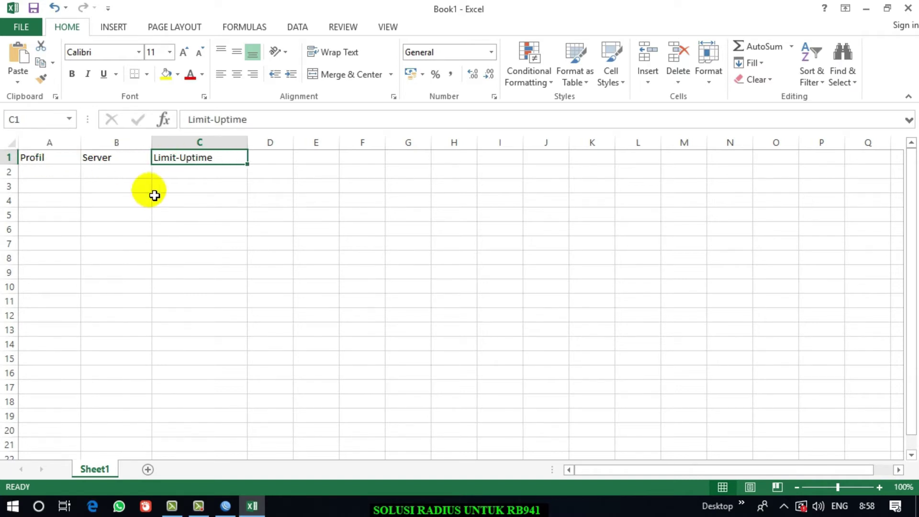
{"action": "left_click", "coordinate": [221, 119]}
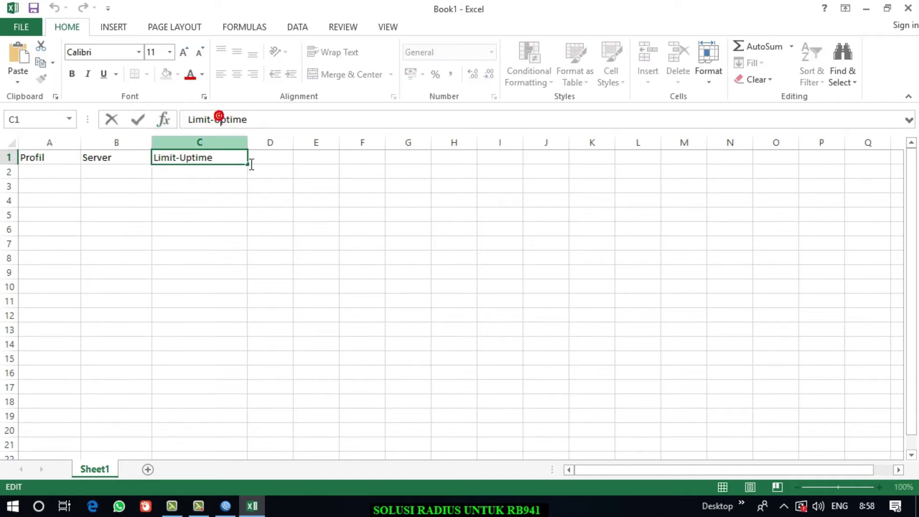
{"action": "key", "text": "BackSpace"}
{"action": "type", "text": "u"}
{"action": "key", "text": "Return"}
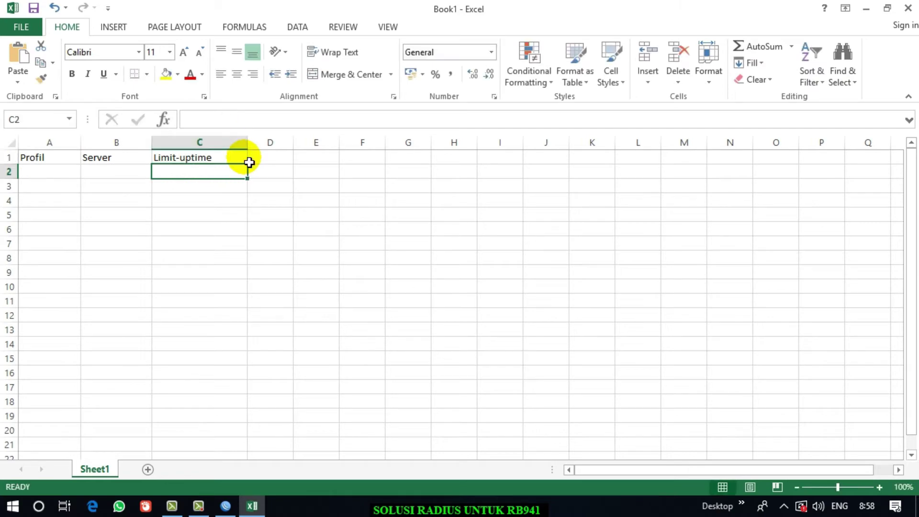
Enter the profile name "1jam" in cell A2 and begin the server entry in B2 with "ho"
{"action": "left_click", "coordinate": [49, 184]}
{"action": "left_click", "coordinate": [45, 173]}
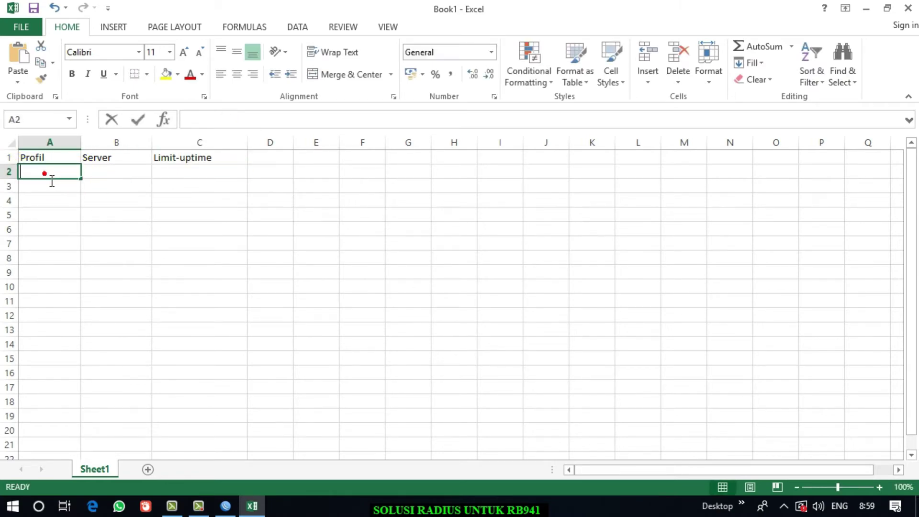
{"action": "type", "text": "1jam"}
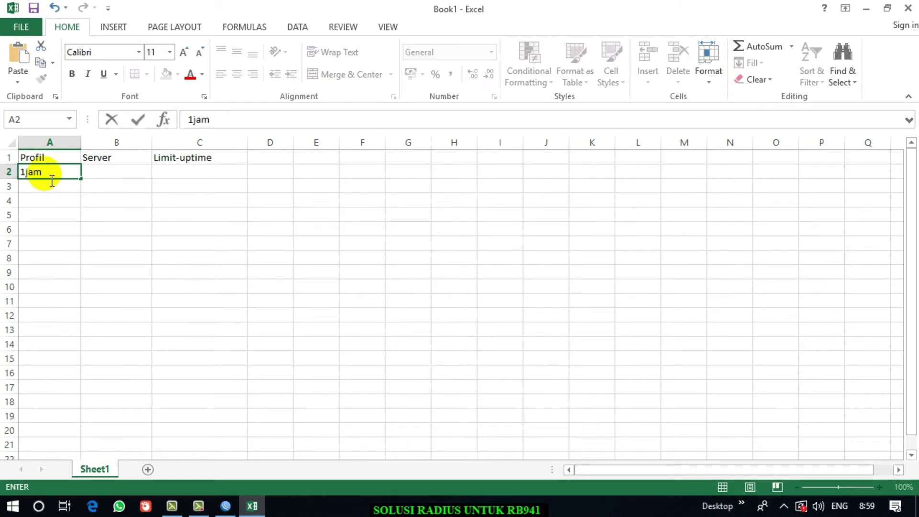
{"action": "key", "text": "Tab"}
{"action": "type", "text": "ho"}
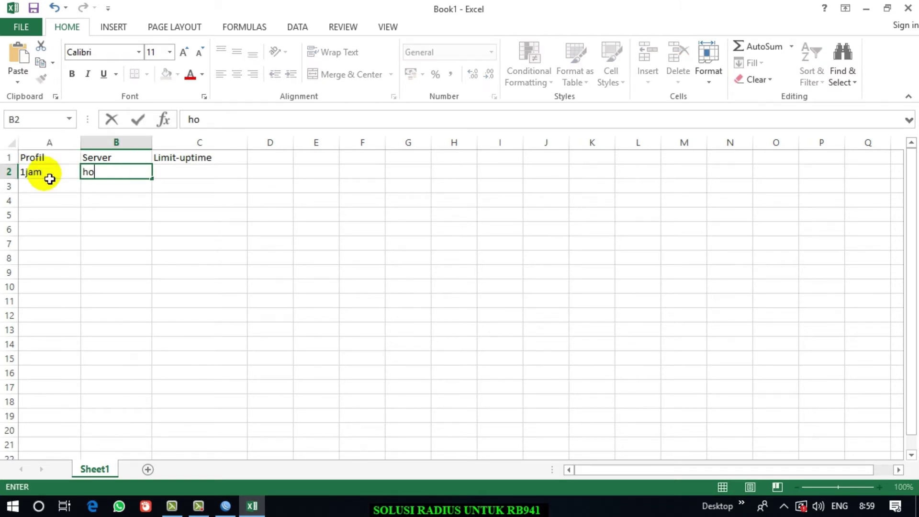
Switch to WinBox and check the hotspot server's name in the Servers list
{"action": "left_click", "coordinate": [225, 506]}
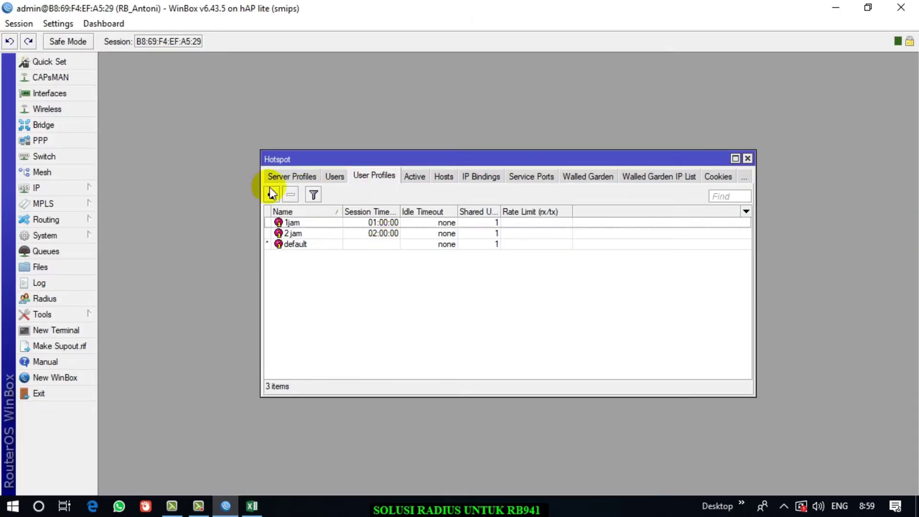
{"action": "left_click", "coordinate": [294, 179]}
{"action": "left_click", "coordinate": [282, 177]}
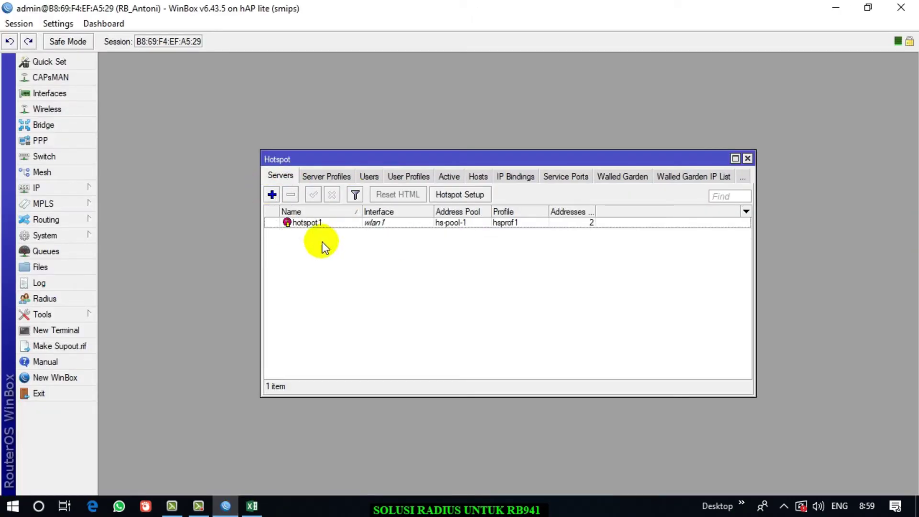
{"action": "left_click", "coordinate": [312, 225]}
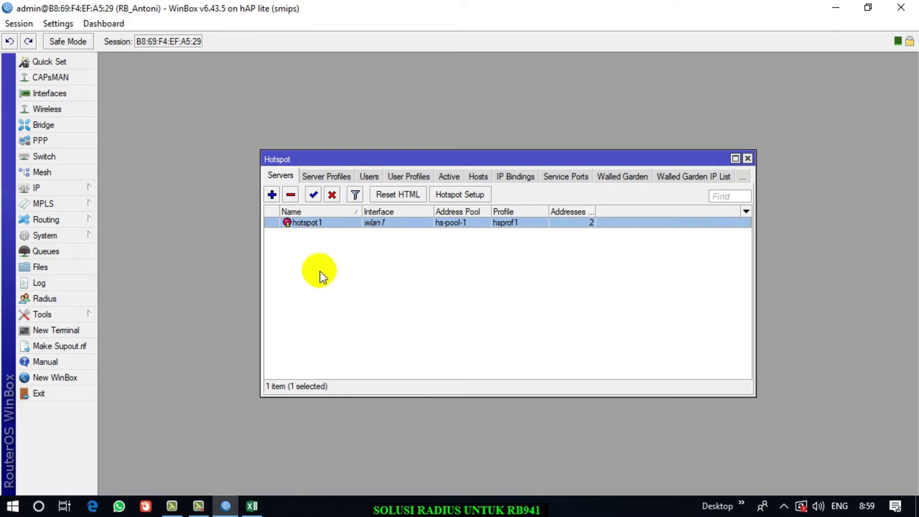
Return to Excel, complete the server name in B2 as "hostpot1" and enter "1h" as the uptime limit in C2
{"action": "left_click", "coordinate": [252, 506]}
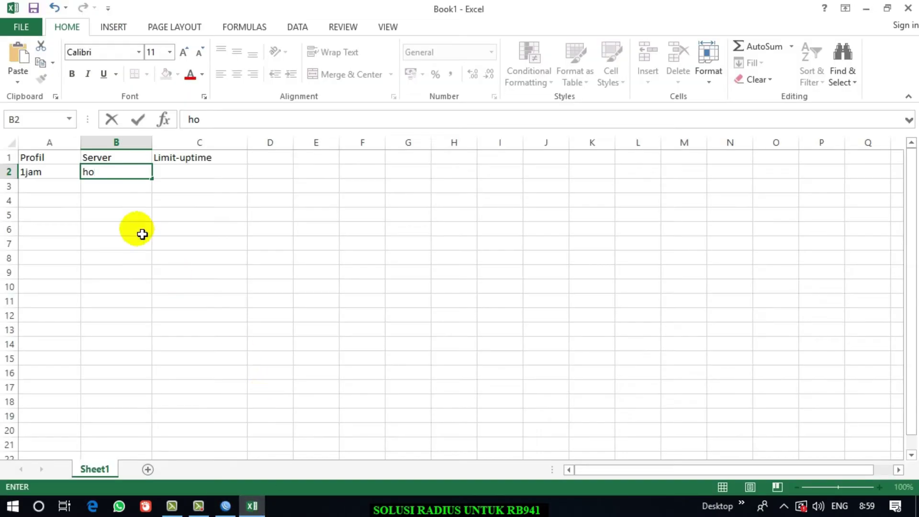
{"action": "type", "text": "stpot1"}
{"action": "key", "text": "Tab"}
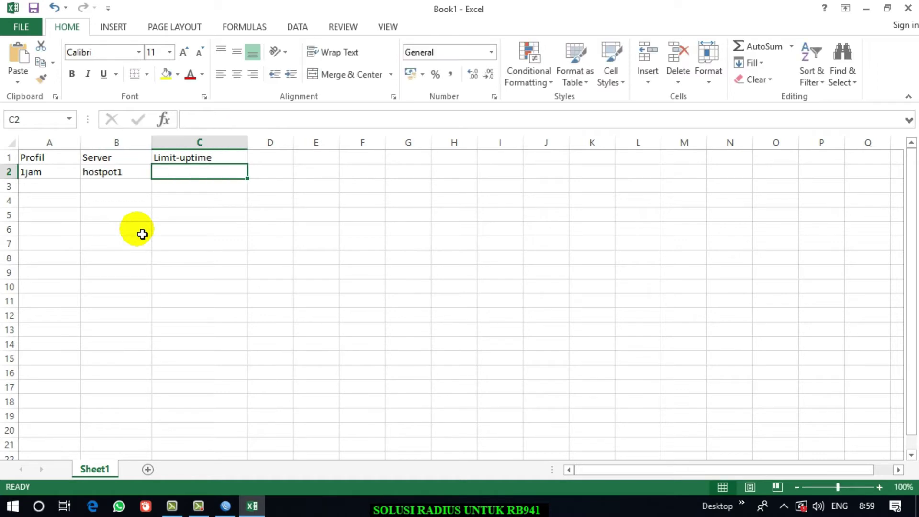
{"action": "type", "text": "1h"}
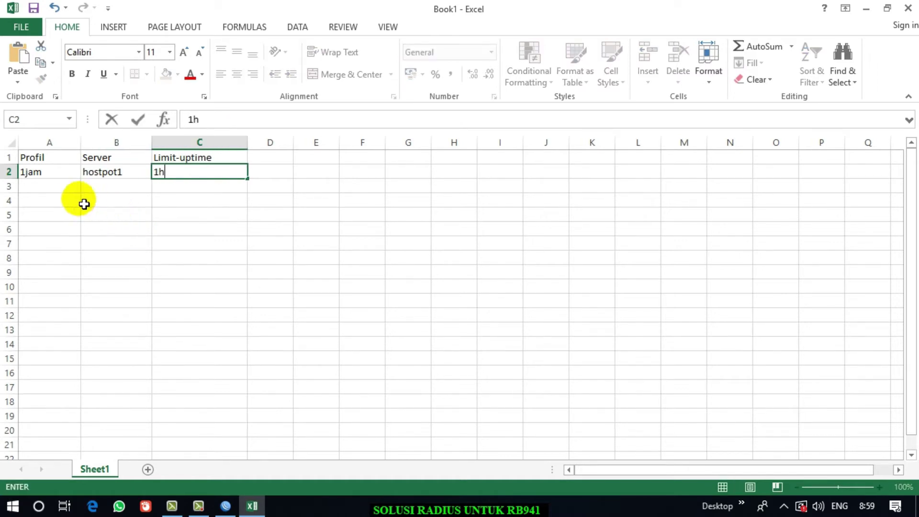
{"action": "left_click", "coordinate": [59, 191]}
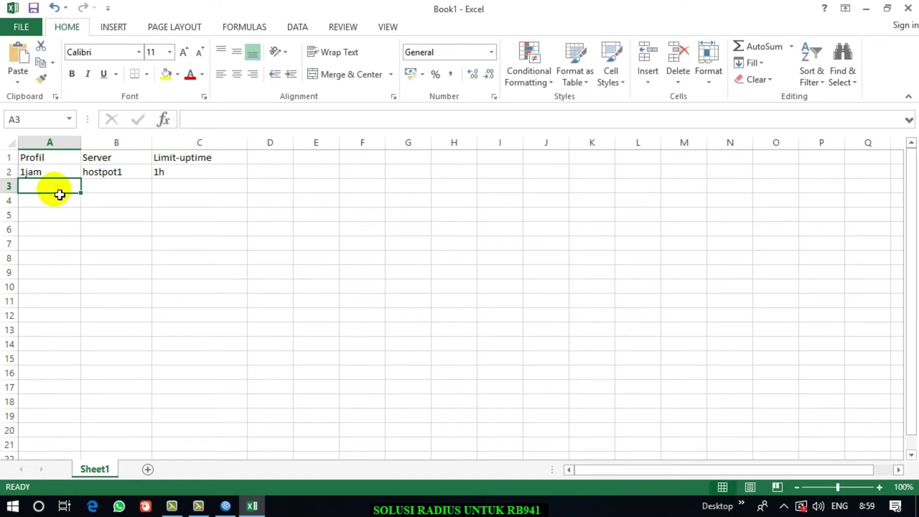
Enter the headings "username" in cell A4 and "password" in cell B4
{"action": "key", "text": "Tab"}
{"action": "key", "text": "Return"}
{"action": "double_click", "coordinate": [59, 194]}
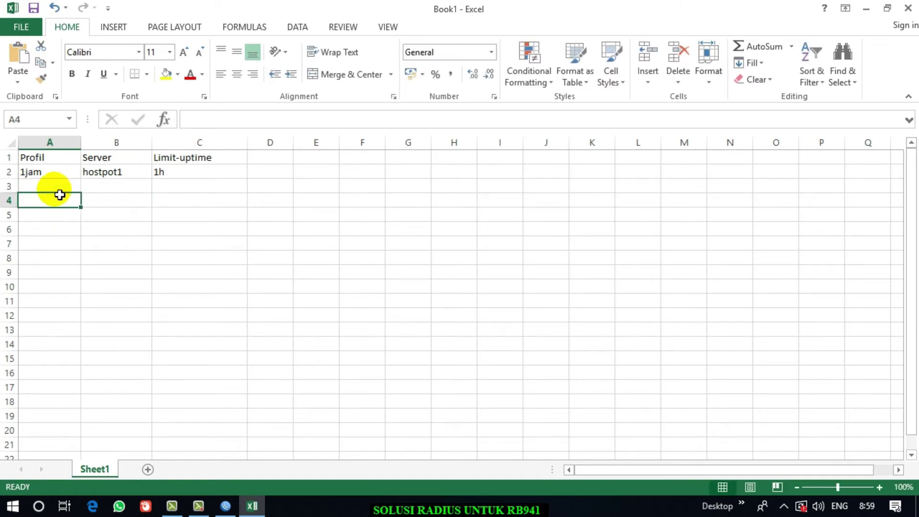
{"action": "type", "text": "username"}
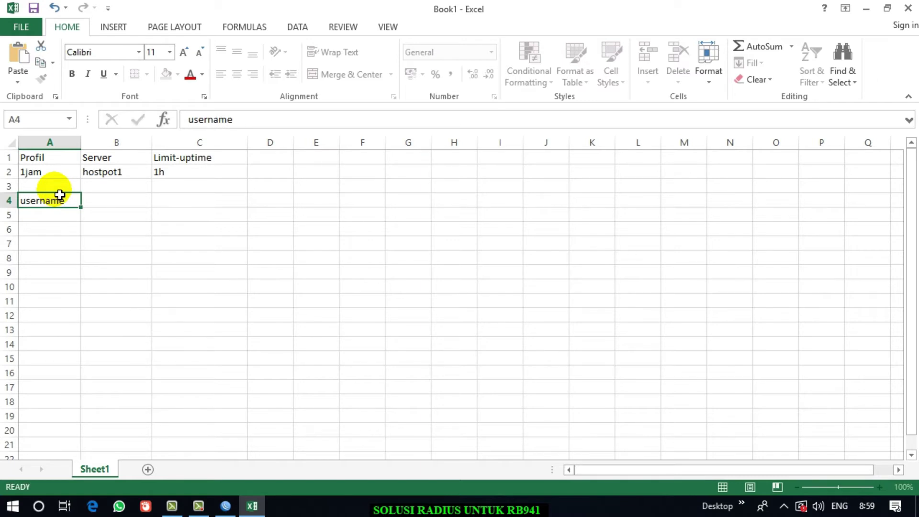
{"action": "key", "text": "Tab"}
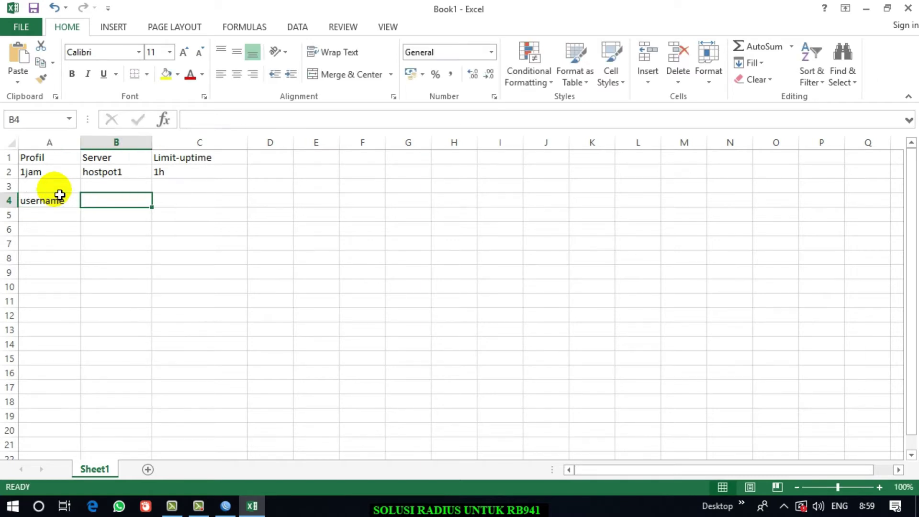
{"action": "type", "text": "password"}
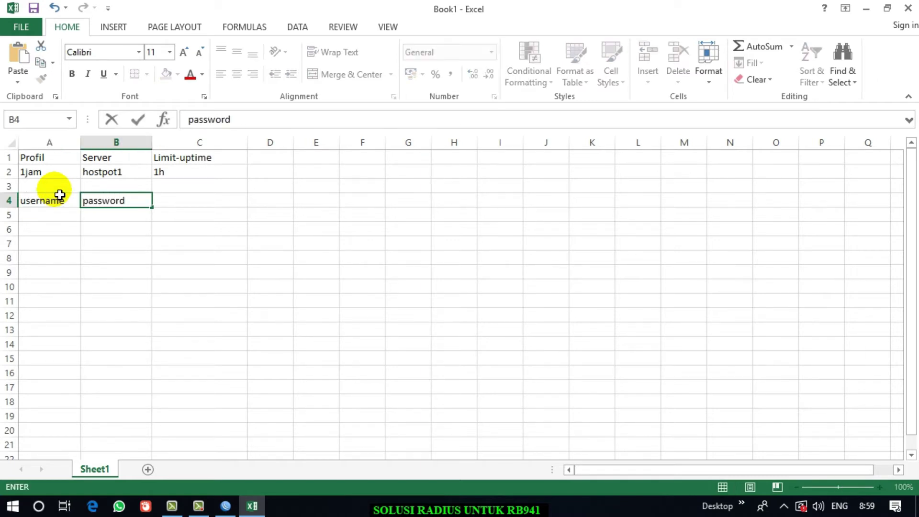
{"action": "key", "text": "Tab"}
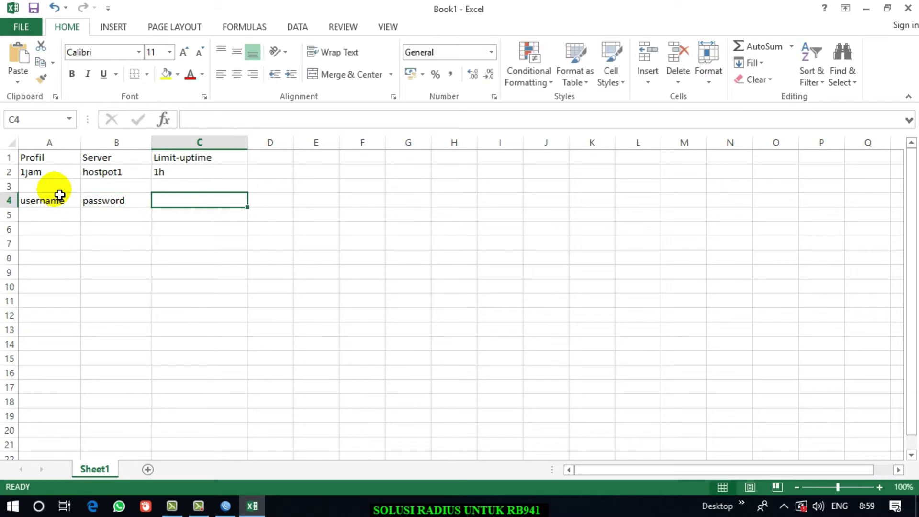
Enter "u0001" as the first username in cell A5
{"action": "key", "text": "Down"}
{"action": "key", "text": "Left"}
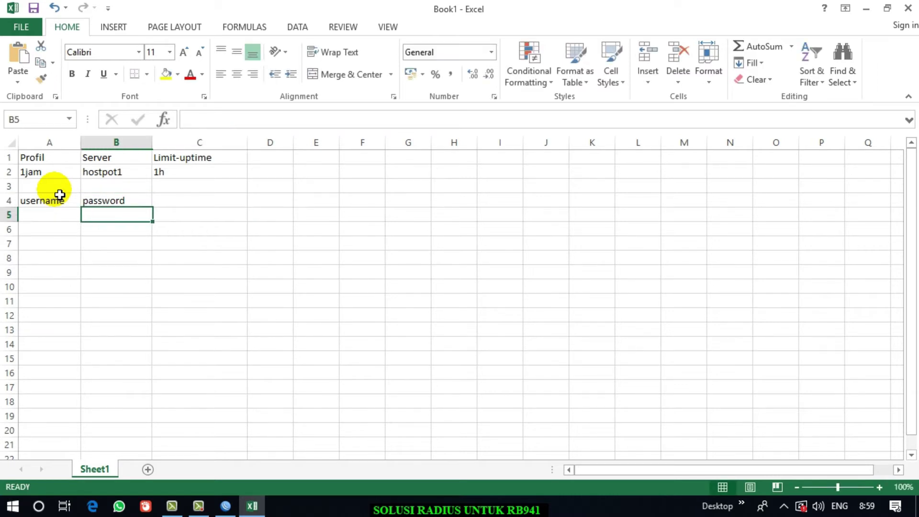
{"action": "key", "text": "Left"}
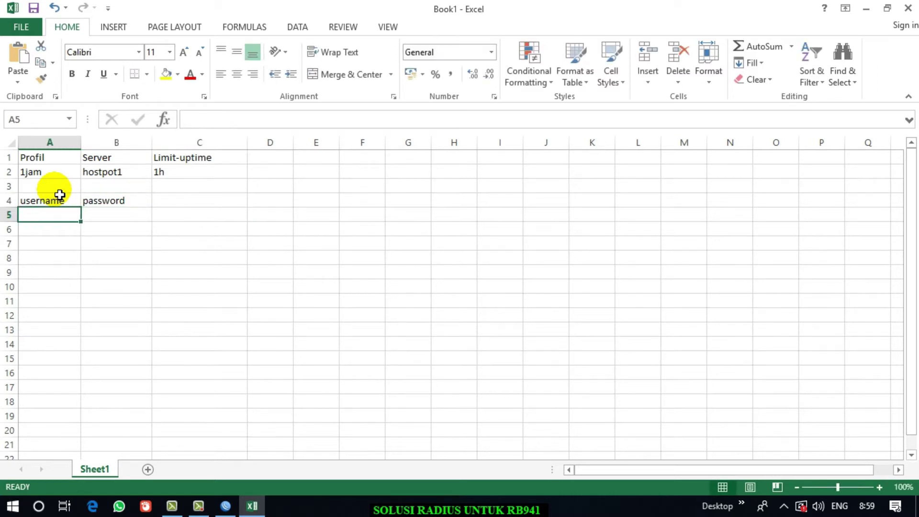
{"action": "type", "text": "u"}
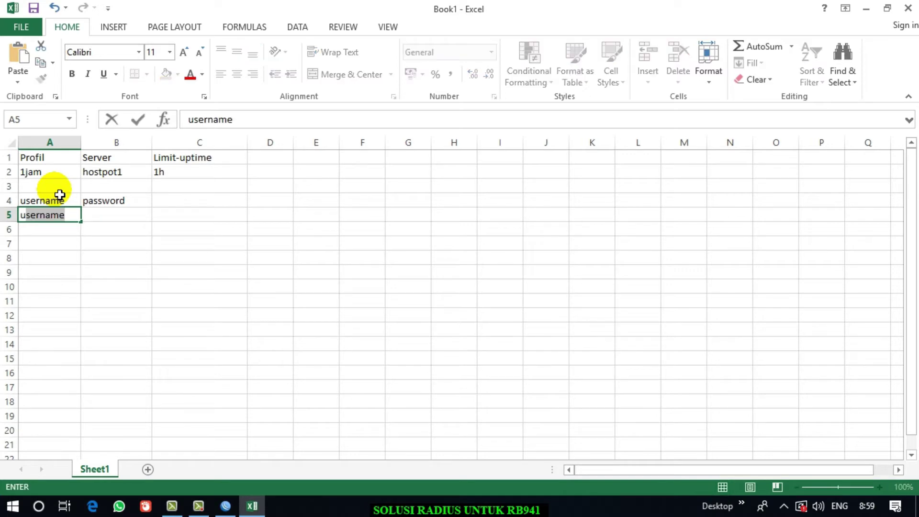
{"action": "type", "text": "000"}
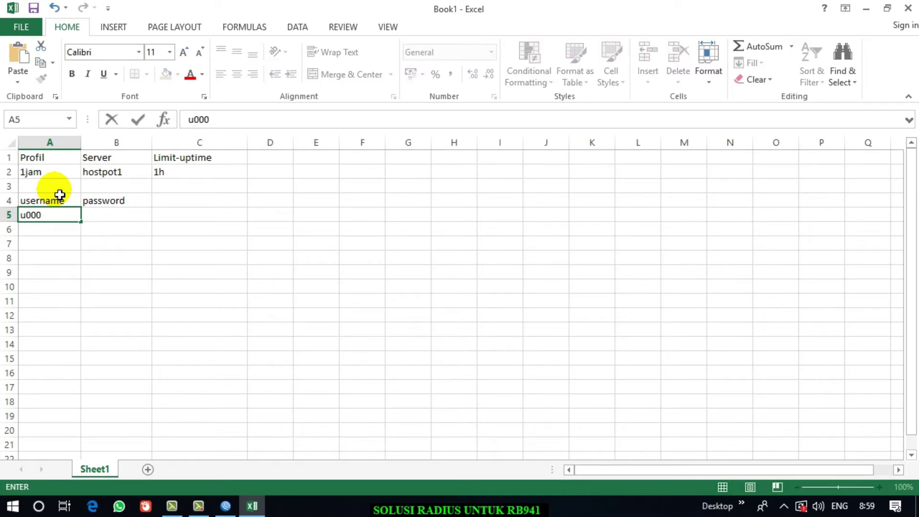
{"action": "type", "text": "1"}
{"action": "key", "text": "Tab"}
{"action": "key", "text": "Tab"}
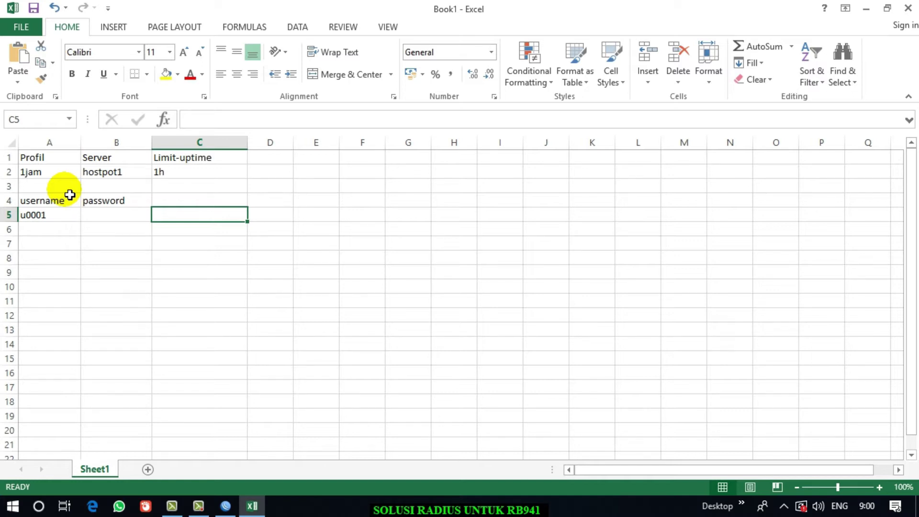
Enter the formula =RANDBETWEEN(1000;9999) in cell C5 to generate a random four-digit number
{"action": "type", "text": "="}
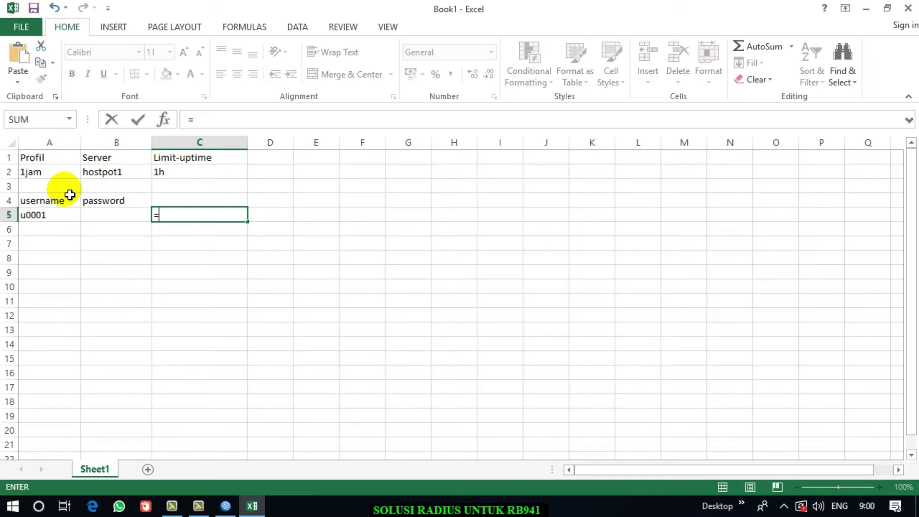
{"action": "type", "text": "ran"}
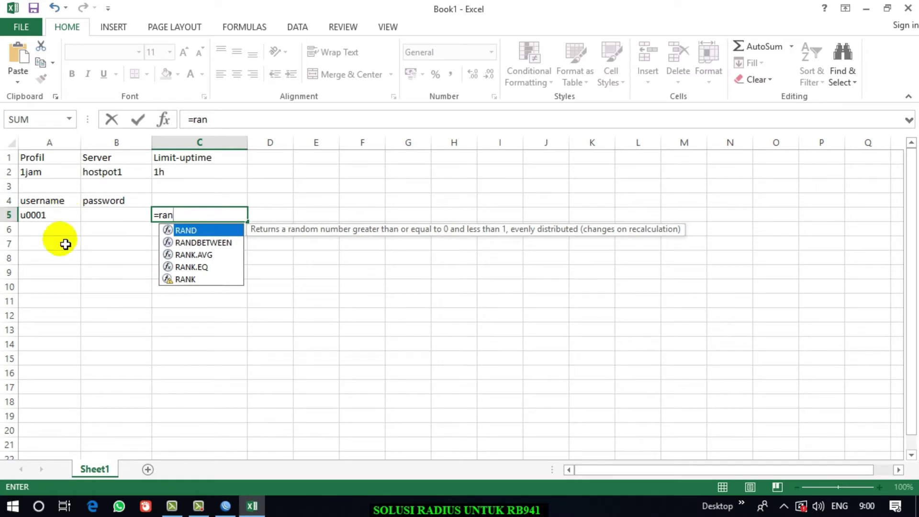
{"action": "left_click", "coordinate": [224, 246]}
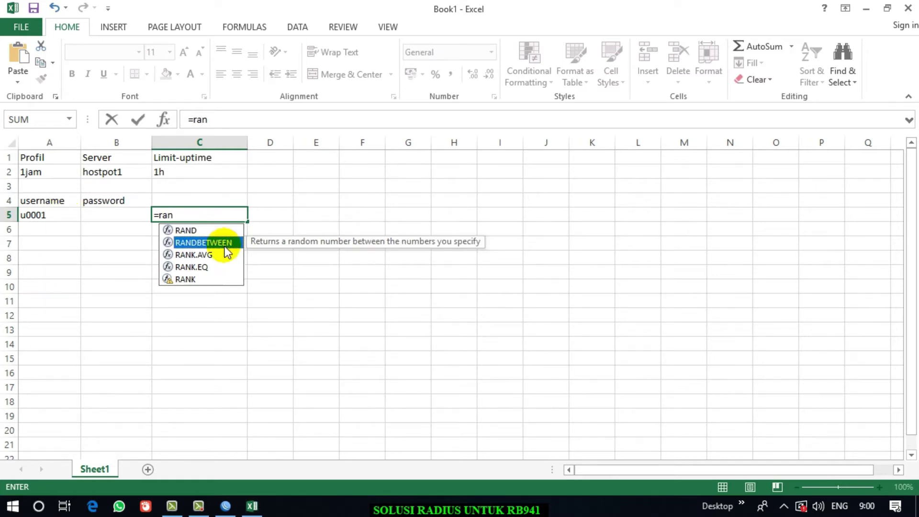
{"action": "double_click", "coordinate": [225, 245]}
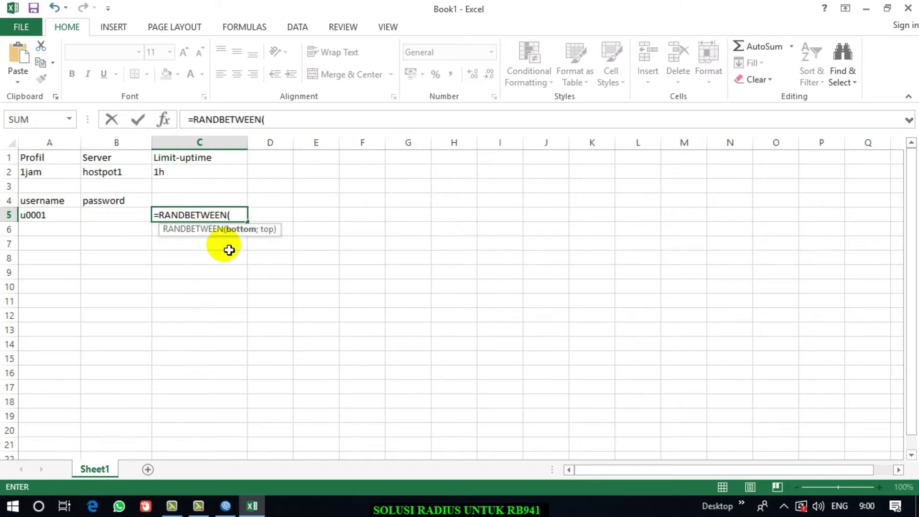
{"action": "type", "text": "1000"}
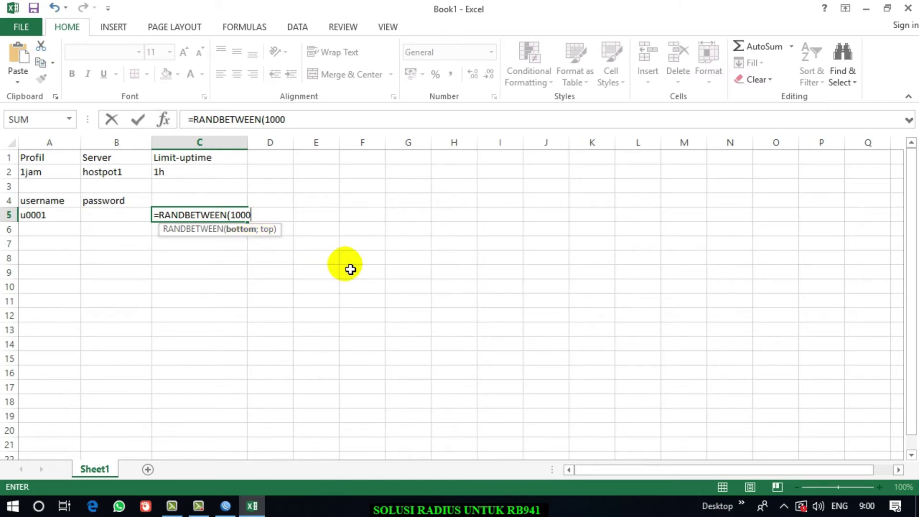
{"action": "type", "text": ";999"}
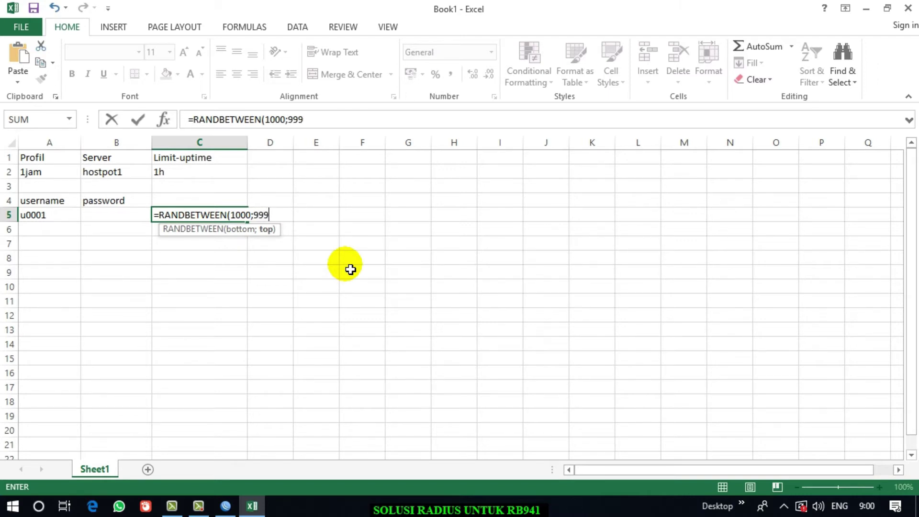
{"action": "type", "text": "9)"}
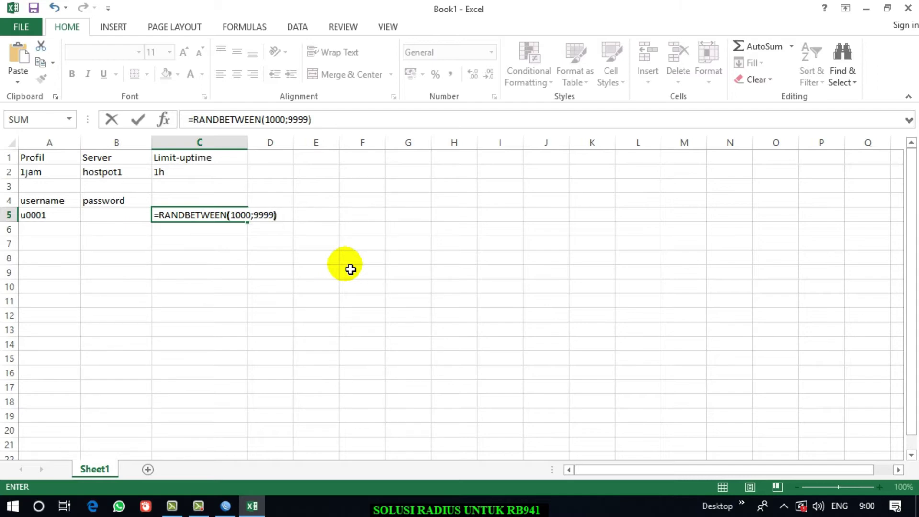
{"action": "key", "text": "Return"}
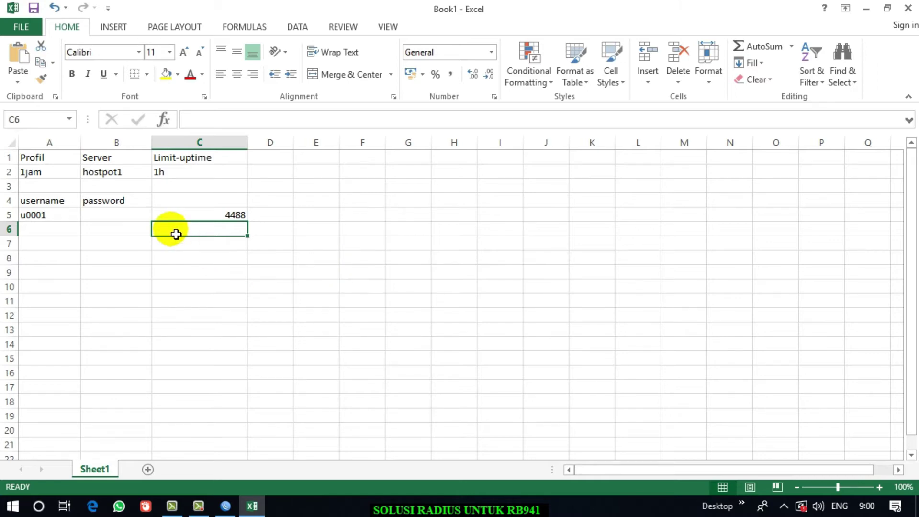
Fill the username series from A5 down to A12 and the random-number formula from C5 down to C12
{"action": "left_click", "coordinate": [67, 215]}
{"action": "left_click_drag", "start_coordinate": [81, 221], "coordinate": [88, 286]}
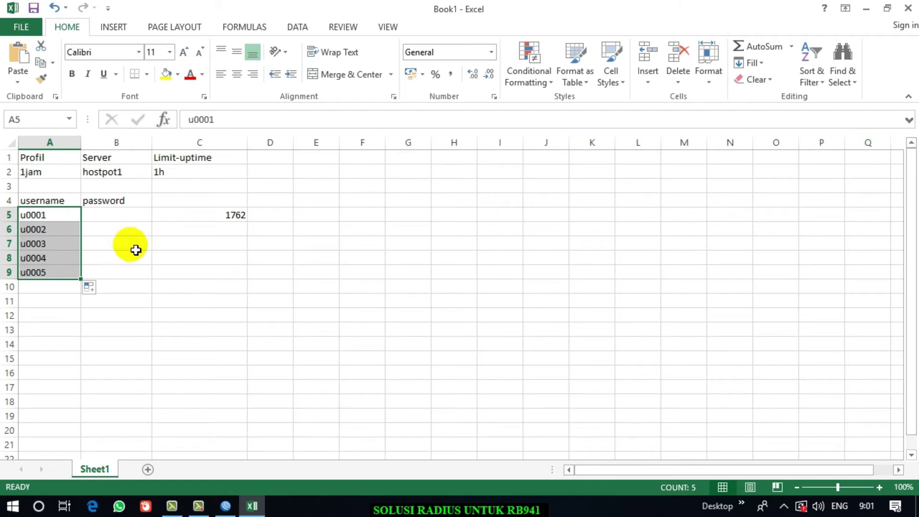
{"action": "left_click_drag", "start_coordinate": [80, 279], "coordinate": [86, 322]}
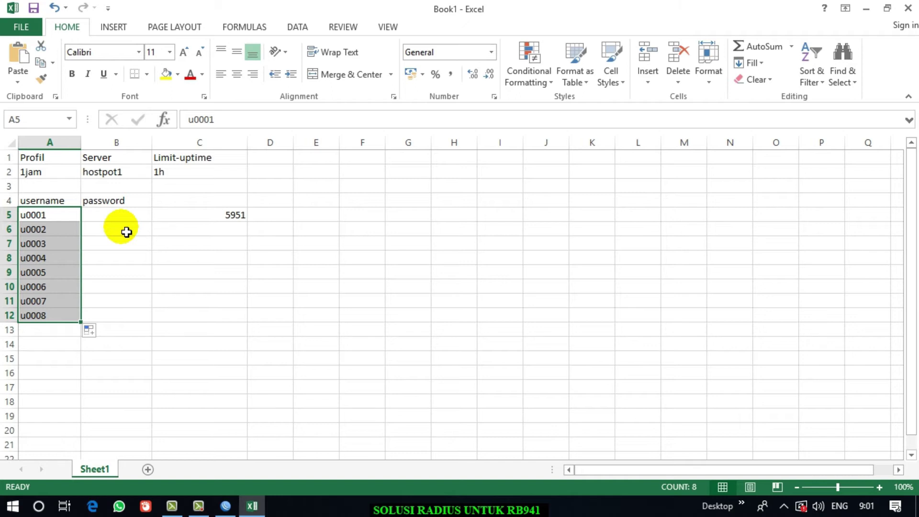
{"action": "left_click", "coordinate": [228, 218]}
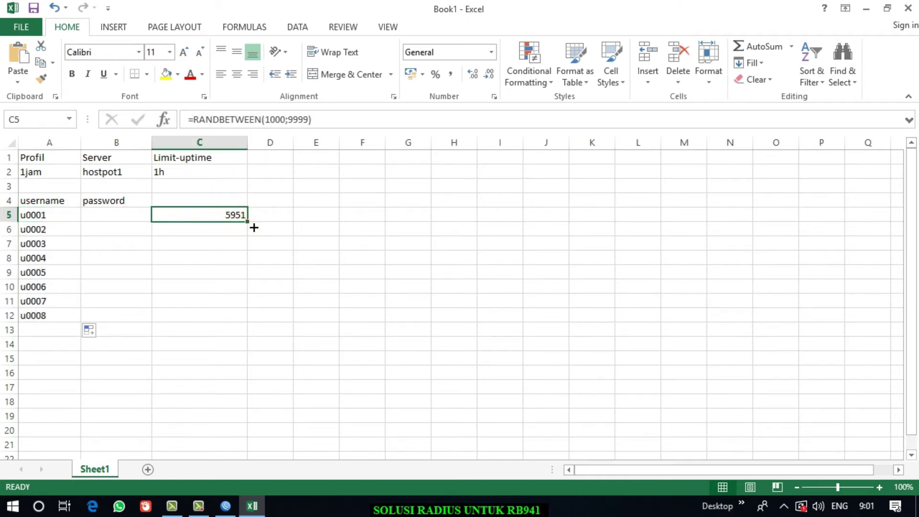
{"action": "left_click_drag", "start_coordinate": [247, 220], "coordinate": [254, 322]}
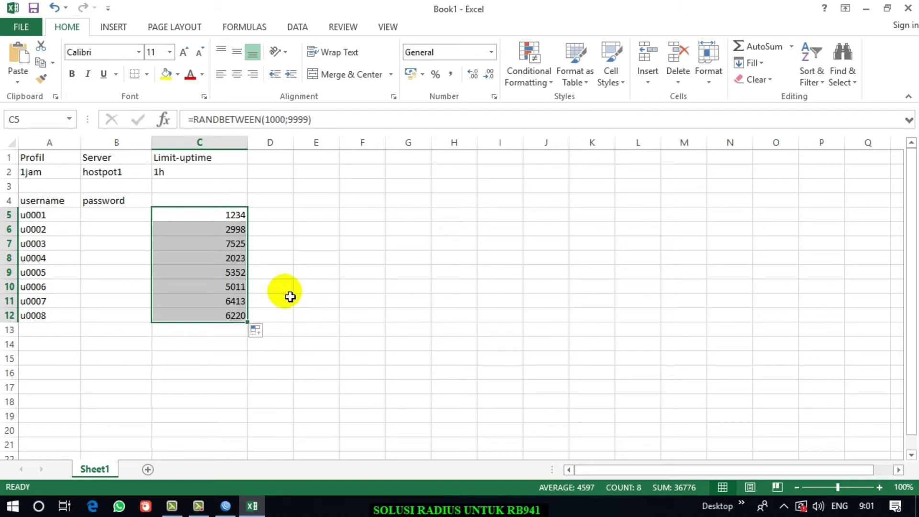
Copy the random numbers in C5:C12 and paste them as values only into the password column, starting at B5
{"action": "left_click", "coordinate": [225, 228]}
{"action": "left_click", "coordinate": [227, 217]}
{"action": "left_click_drag", "start_coordinate": [226, 217], "coordinate": [240, 315]}
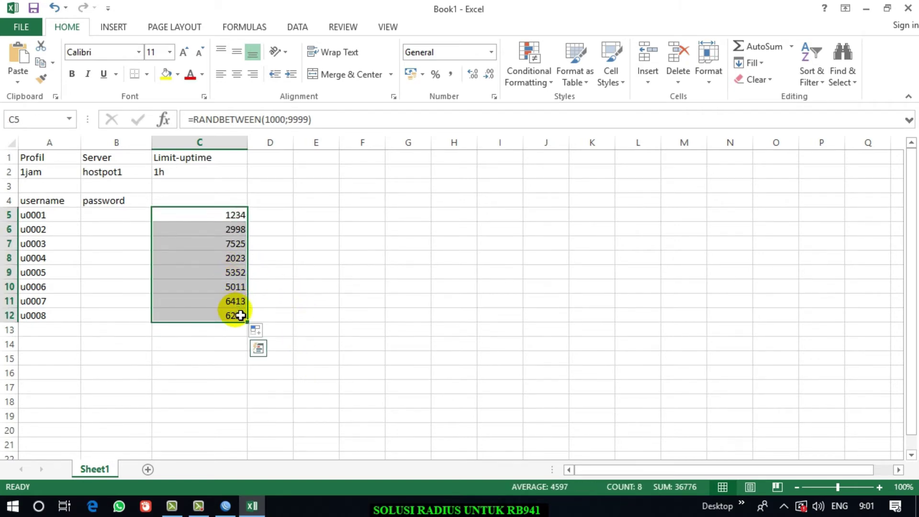
{"action": "right_click", "coordinate": [240, 314]}
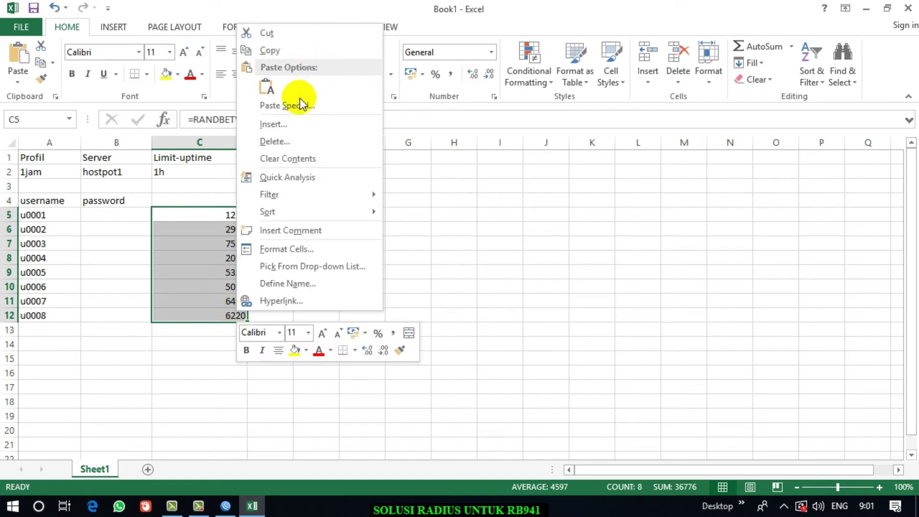
{"action": "left_click", "coordinate": [298, 55]}
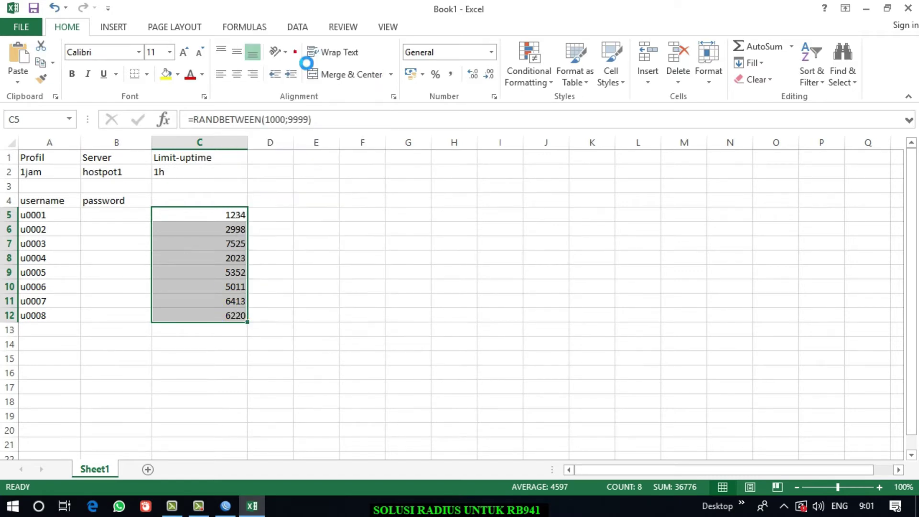
{"action": "left_click", "coordinate": [121, 216]}
{"action": "right_click", "coordinate": [118, 217]}
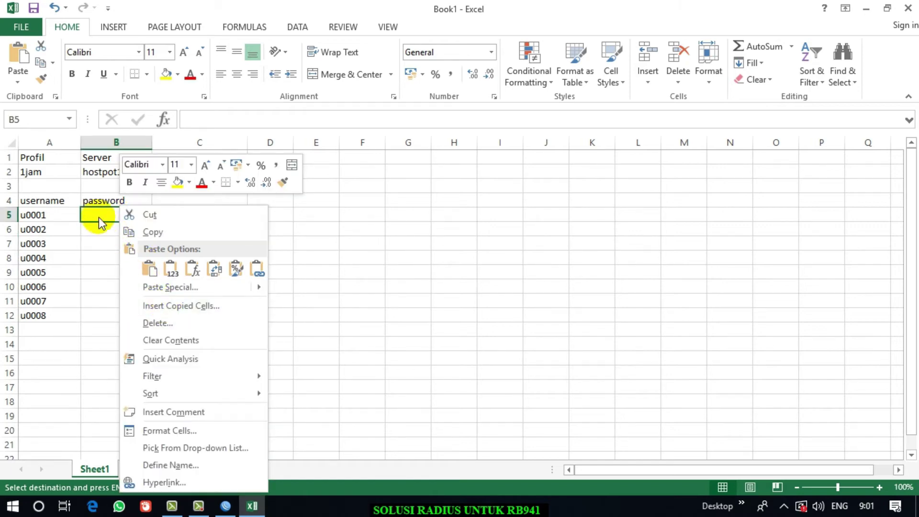
{"action": "mouse_move", "coordinate": [158, 287]}
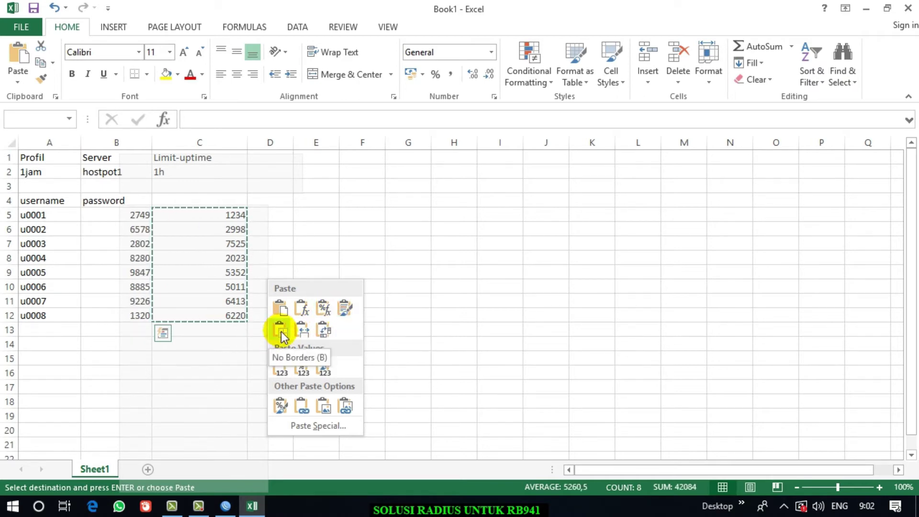
{"action": "left_click", "coordinate": [281, 369]}
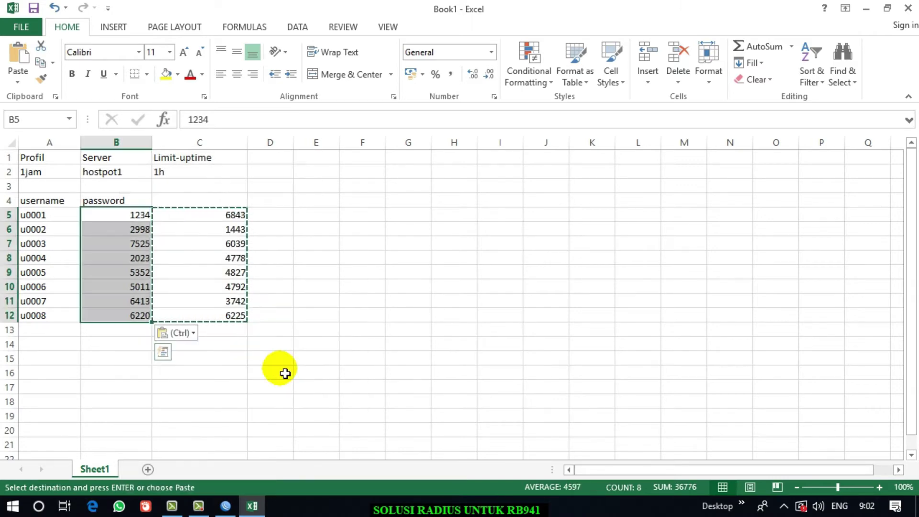
Clear the random-number formulas from cells C5:C12
{"action": "left_click", "coordinate": [258, 376]}
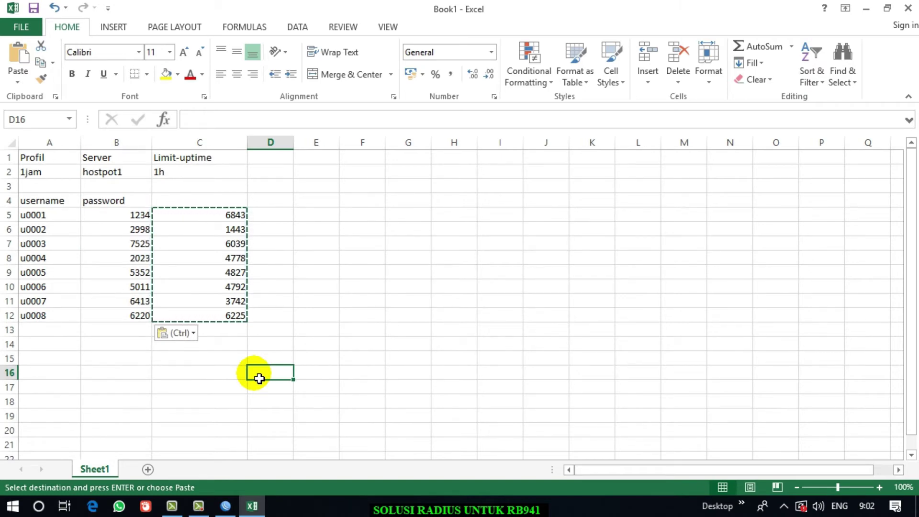
{"action": "left_click", "coordinate": [161, 374]}
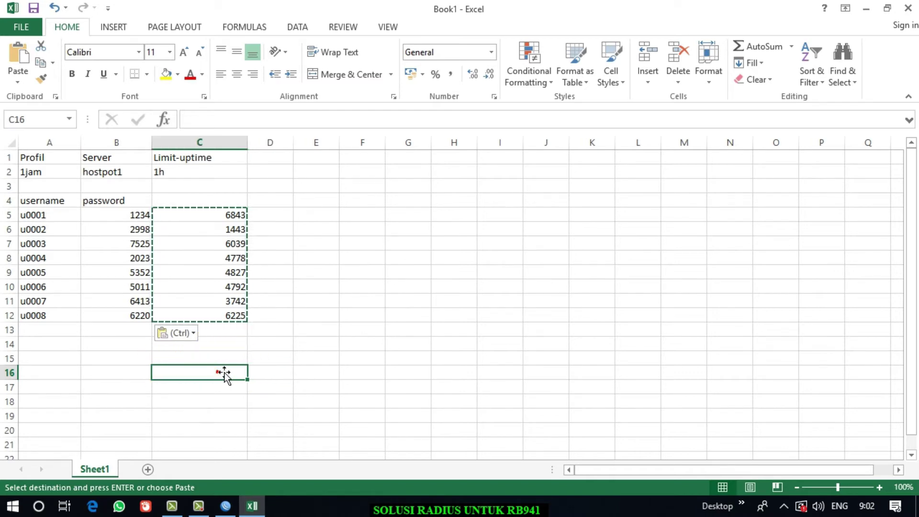
{"action": "left_click_drag", "start_coordinate": [228, 216], "coordinate": [233, 316]}
{"action": "key", "text": "Delete"}
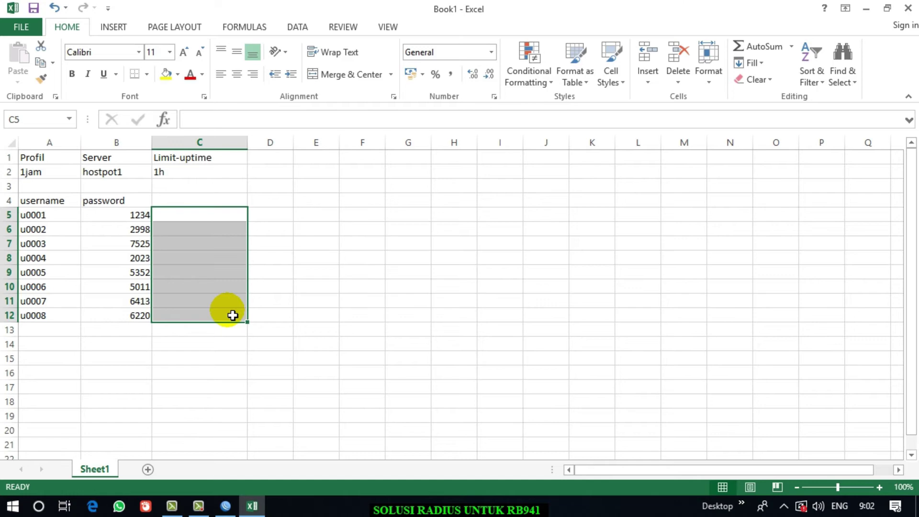
{"action": "left_click", "coordinate": [253, 251]}
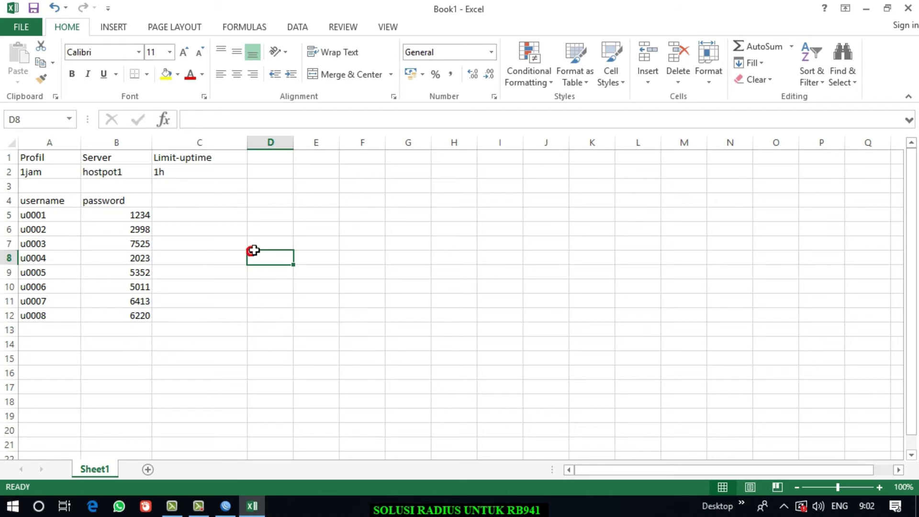
Start a formula in cell C5 with ="add disable=no name="&A5 to build the user-creation command
{"action": "left_click", "coordinate": [219, 218]}
{"action": "type", "text": "="}
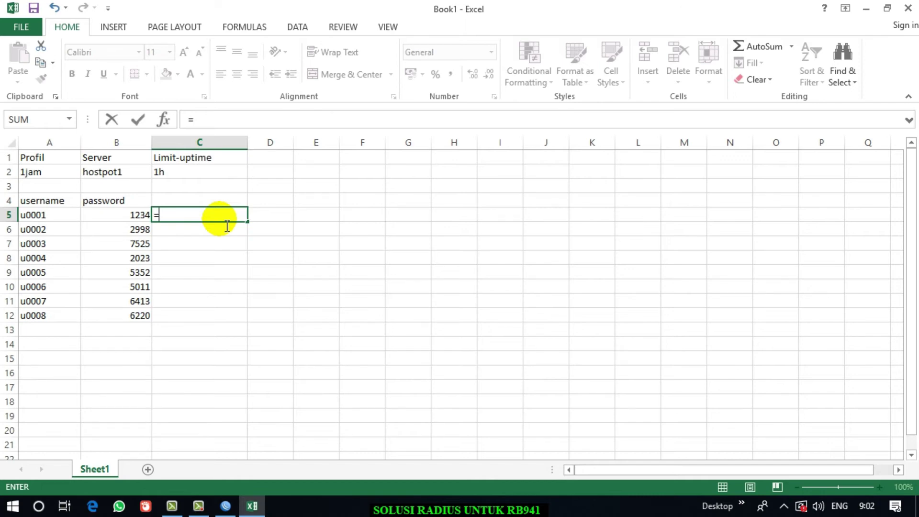
{"action": "type", "text": "\"add disable"}
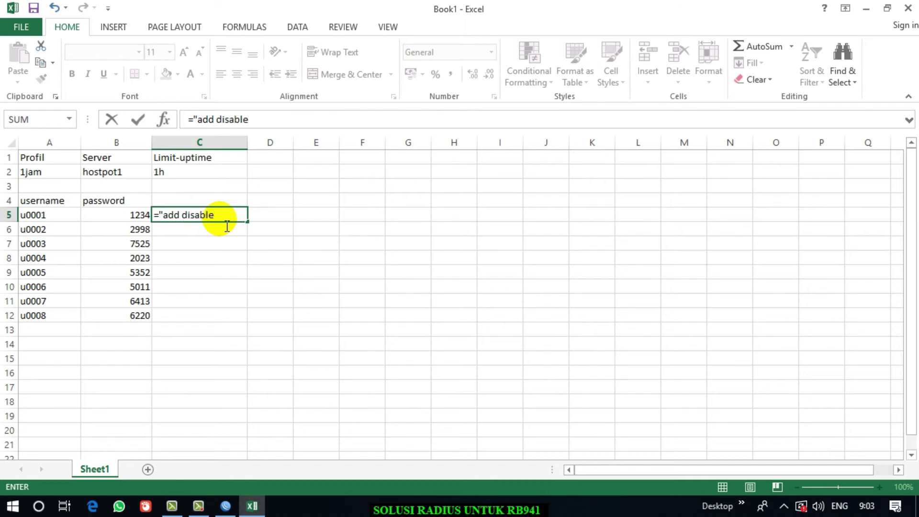
{"action": "type", "text": "=no name"}
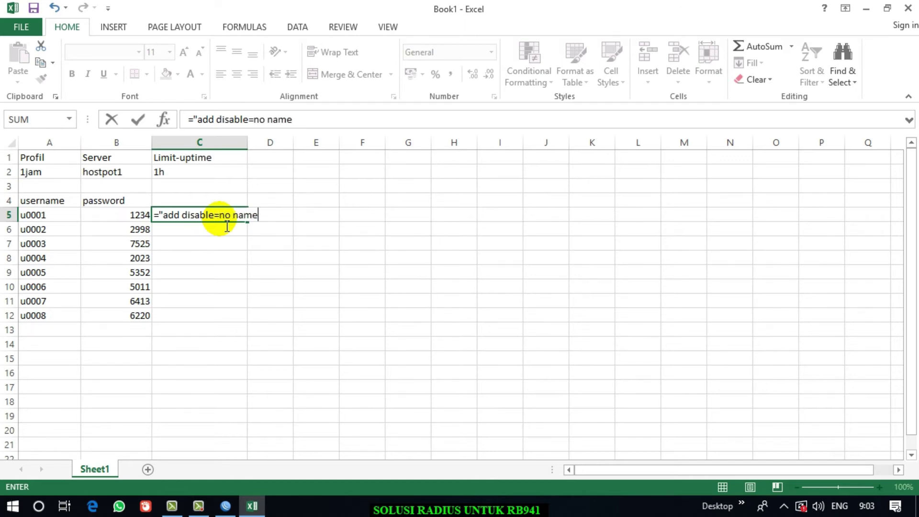
{"action": "type", "text": "=\"&A"}
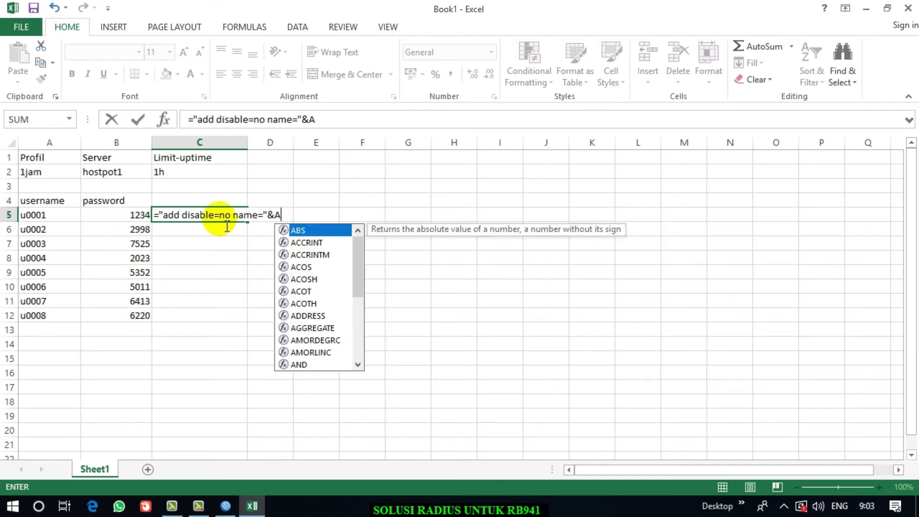
{"action": "type", "text": "5"}
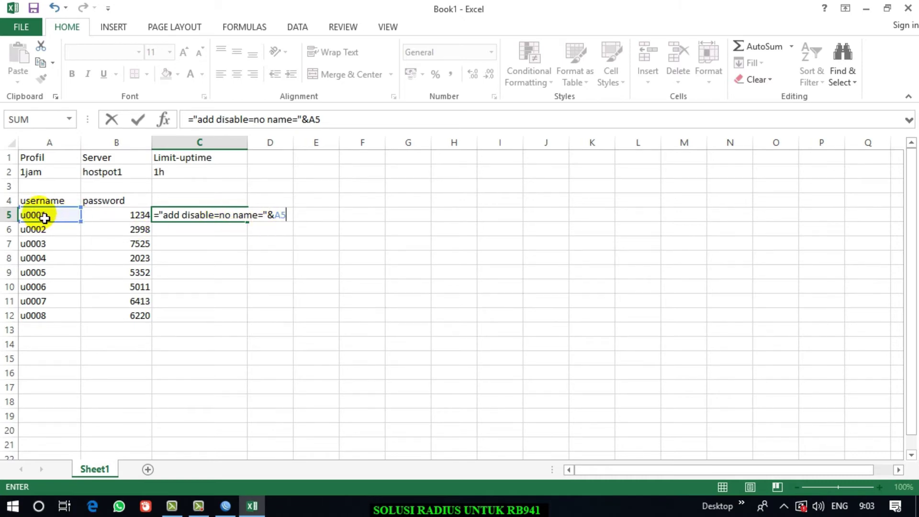
Extend the C5 formula with &"password="&B5 to include the user's password cell
{"action": "type", "text": "&"}
{"action": "type", "text": "\"Pas"}
{"action": "key", "text": "BackSpace"}
{"action": "key", "text": "BackSpace"}
{"action": "key", "text": "BackSpace"}
{"action": "type", "text": "password"}
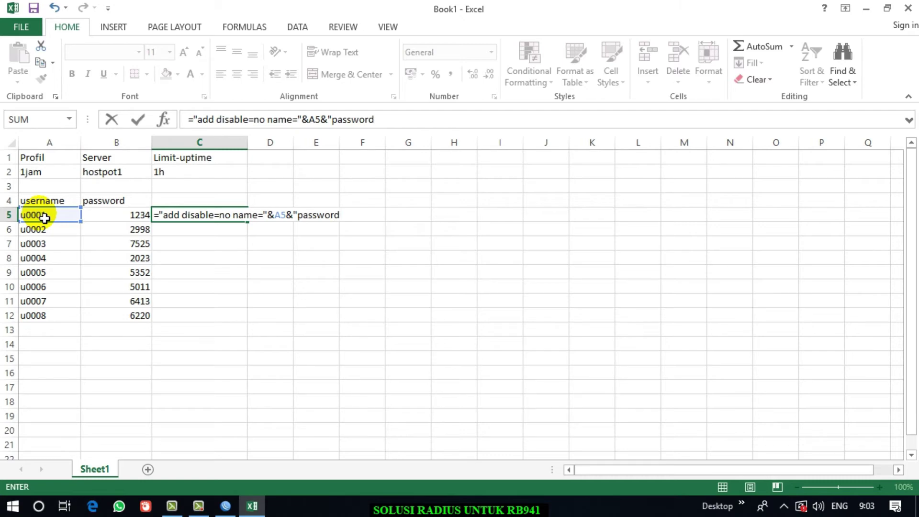
{"action": "type", "text": "="}
{"action": "type", "text": "\"7"}
{"action": "key", "text": "BackSpace"}
{"action": "type", "text": "&B5"}
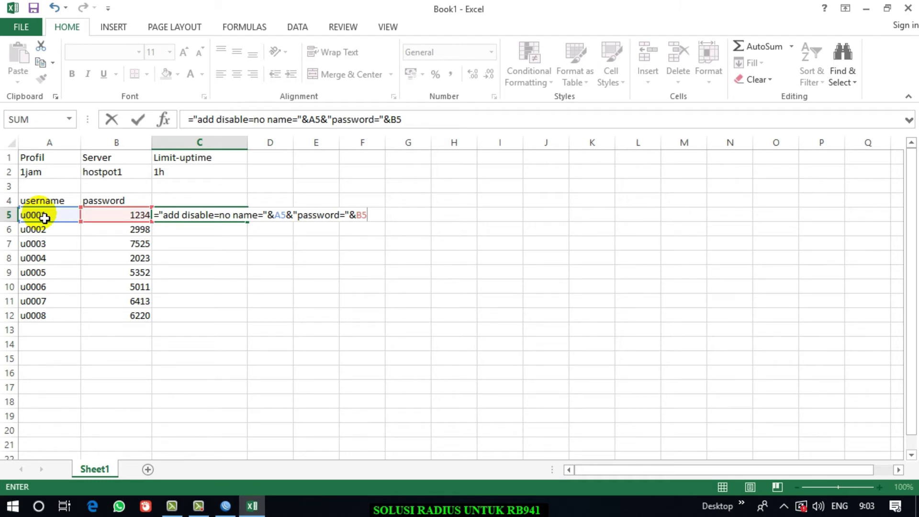
Extend the C5 formula with &"limit-uptime="&$C$2, using an absolute reference to the uptime limit
{"action": "type", "text": "&\"limit-"}
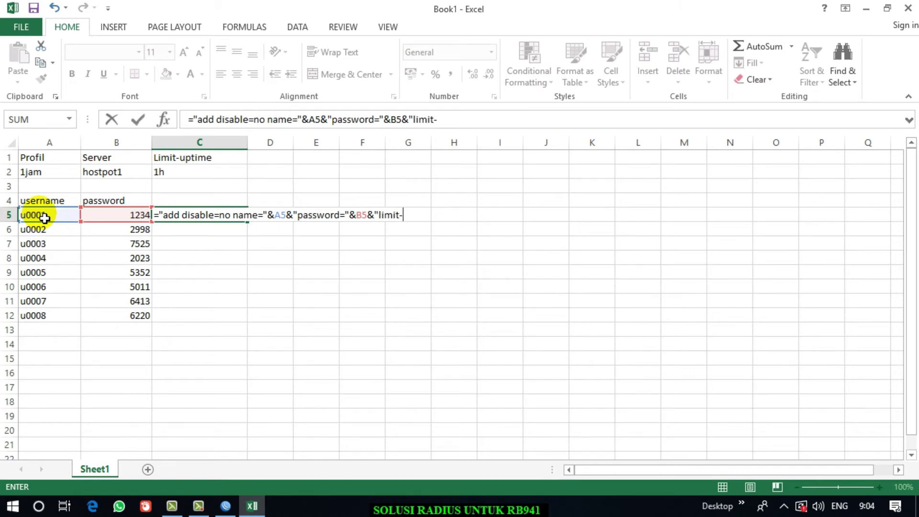
{"action": "type", "text": "u"}
{"action": "key", "text": "BackSpace"}
{"action": "type", "text": "uptime"}
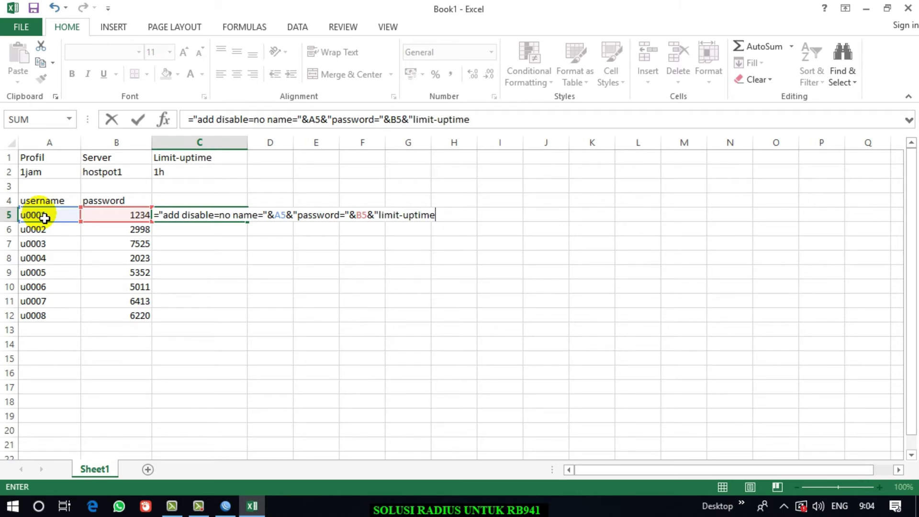
{"action": "type", "text": "=\"&$C"}
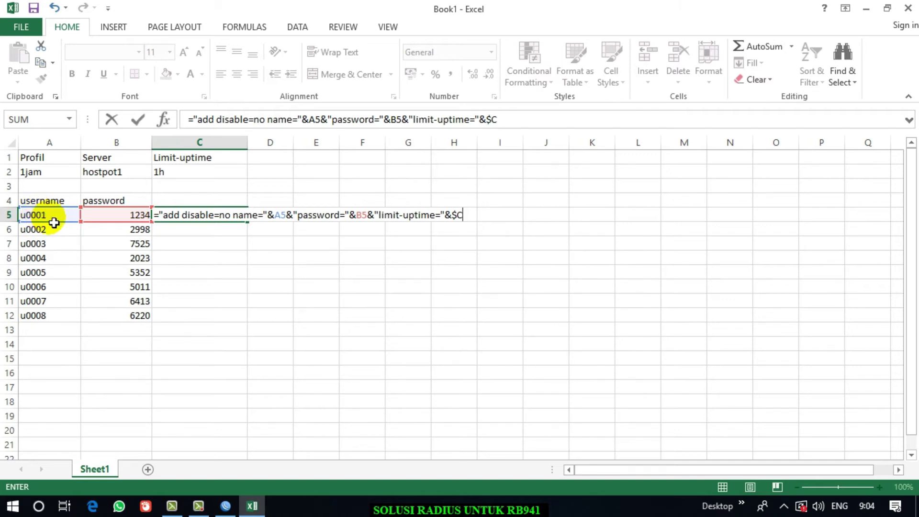
{"action": "type", "text": "$2"}
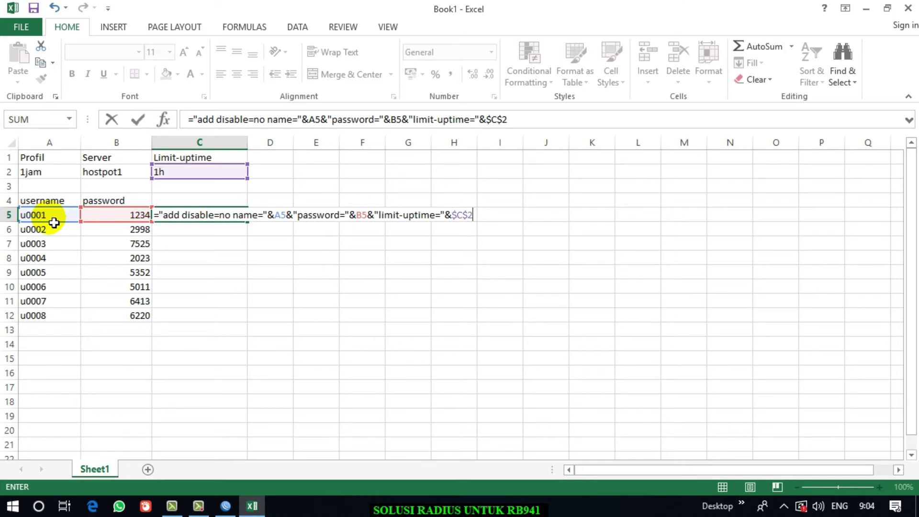
Extend the C5 formula with &"profile="&$A$2, using an absolute reference to the profile name
{"action": "type", "text": "&\"profile"}
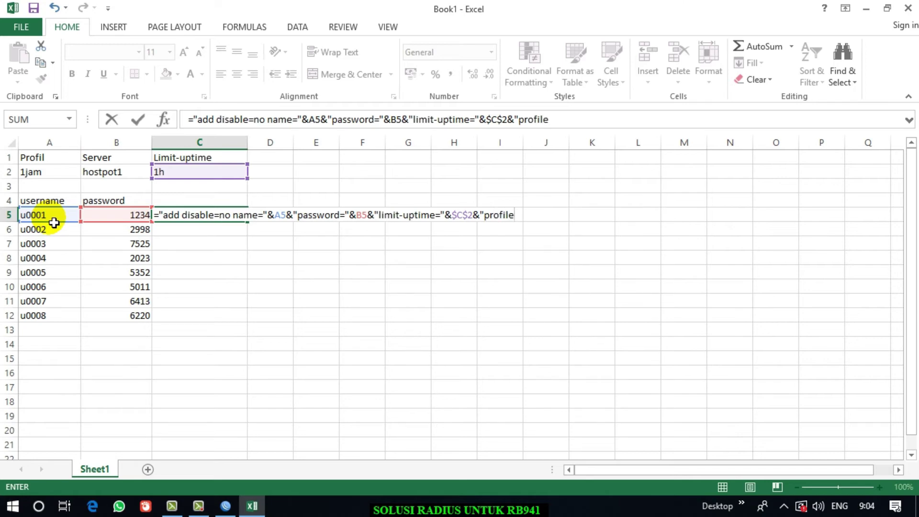
{"action": "type", "text": "=\"&$A$"}
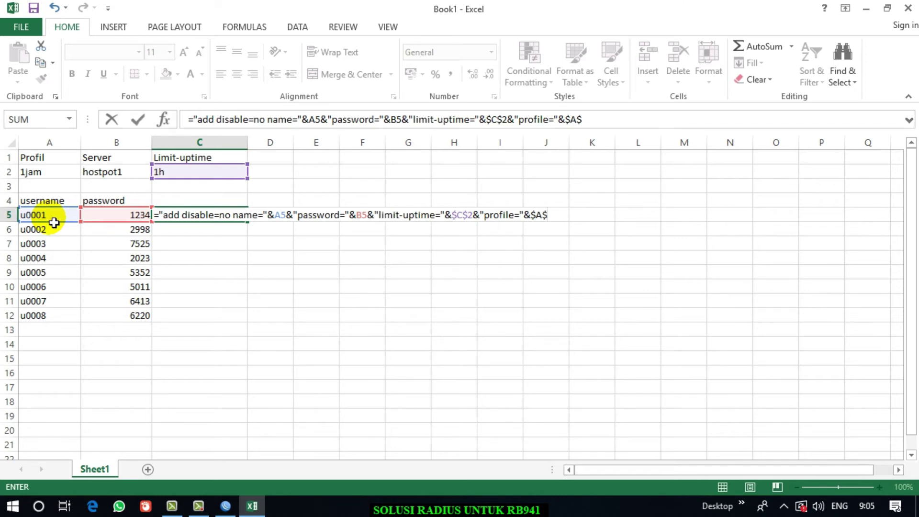
{"action": "type", "text": "2"}
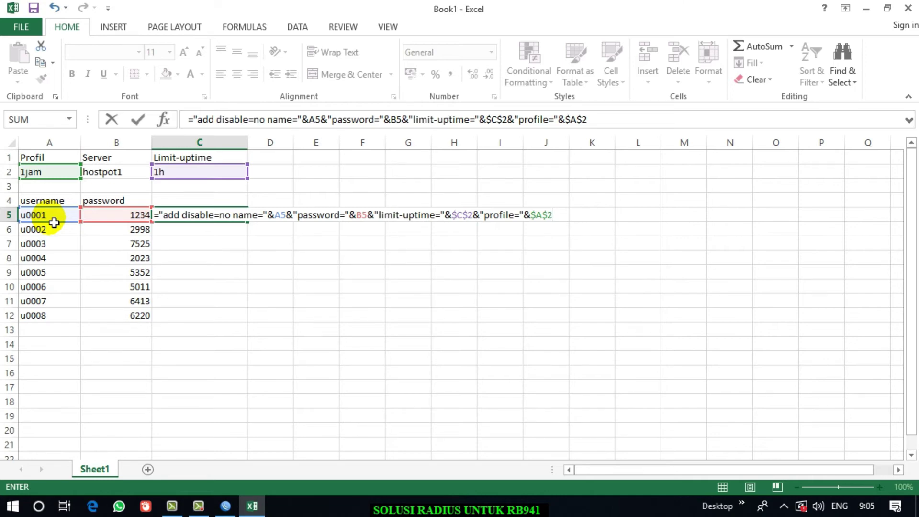
Complete the C5 formula with &"server="&$B$2, using an absolute reference to the server name, and commit it
{"action": "type", "text": "&\"server"}
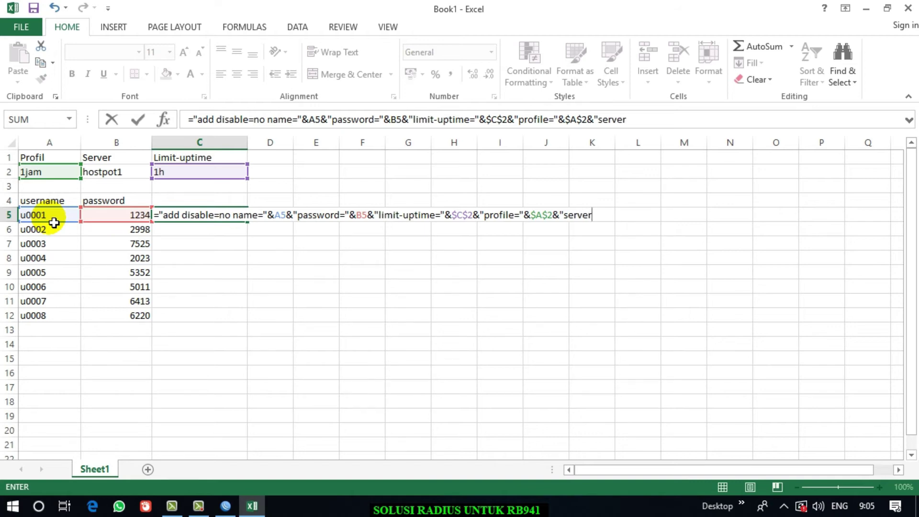
{"action": "type", "text": "=\"7"}
{"action": "key", "text": "BackSpace"}
{"action": "type", "text": "&$B$2"}
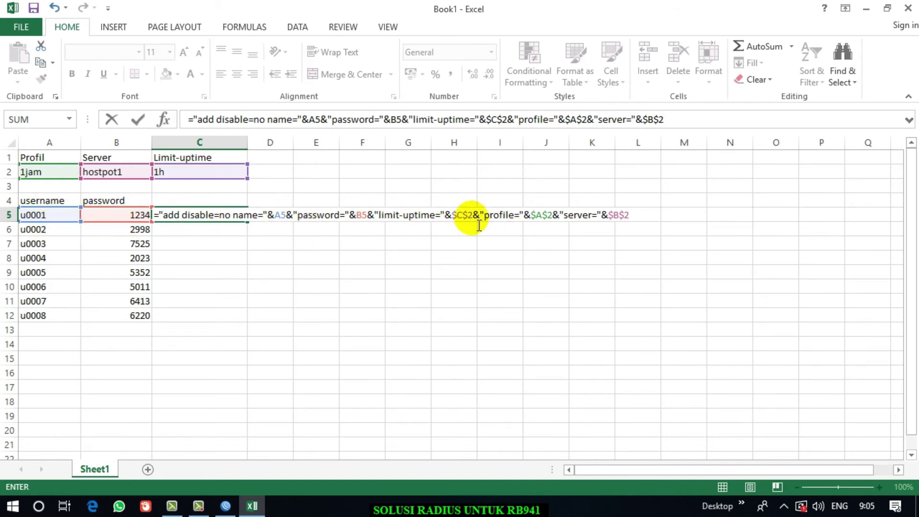
{"action": "left_click", "coordinate": [457, 215]}
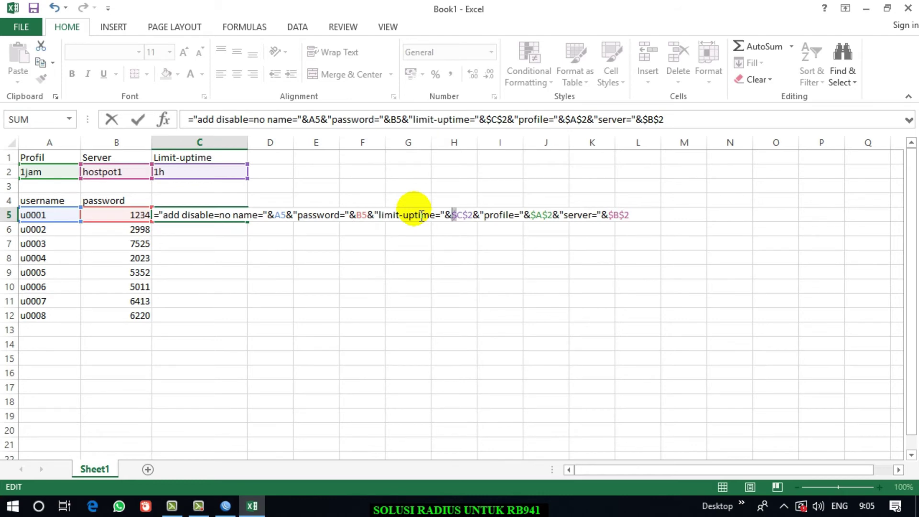
{"action": "left_click_drag", "start_coordinate": [614, 215], "coordinate": [634, 221]}
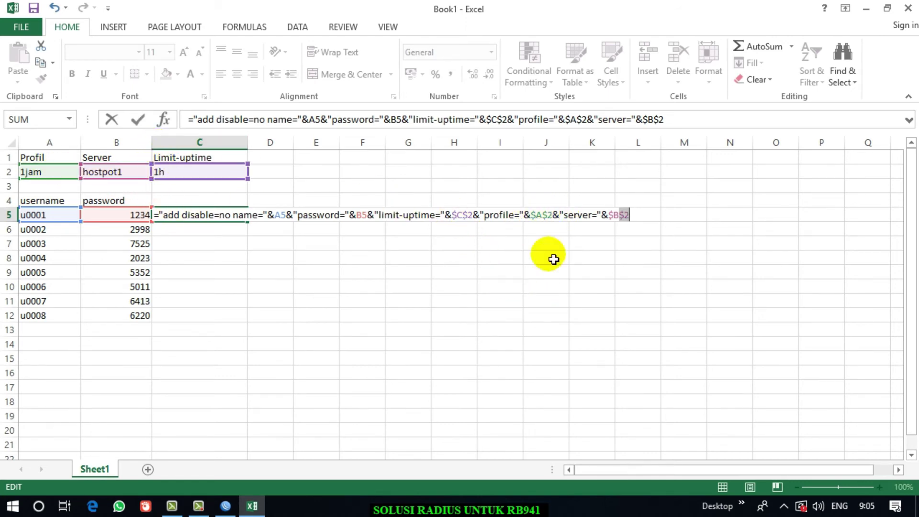
{"action": "key", "text": "Return"}
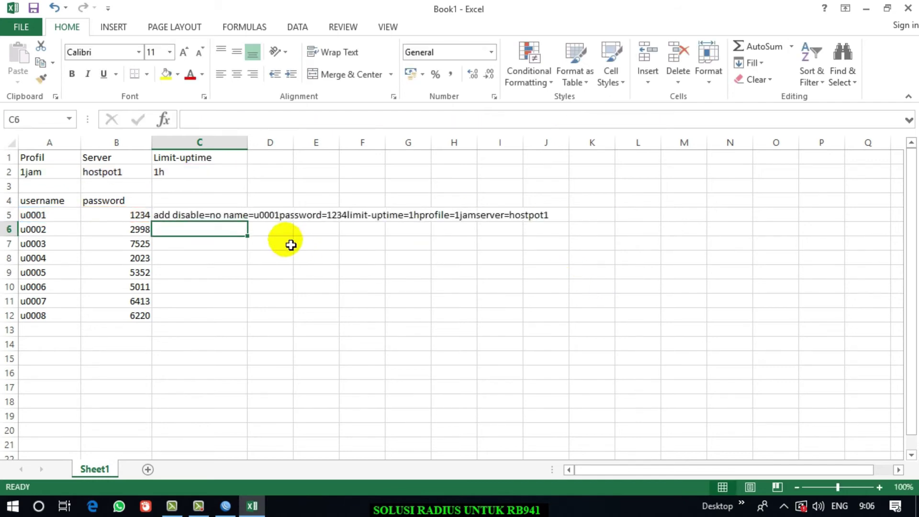
Fill the C5 command formula down through cell C12 for all the listed users
{"action": "left_click", "coordinate": [219, 214]}
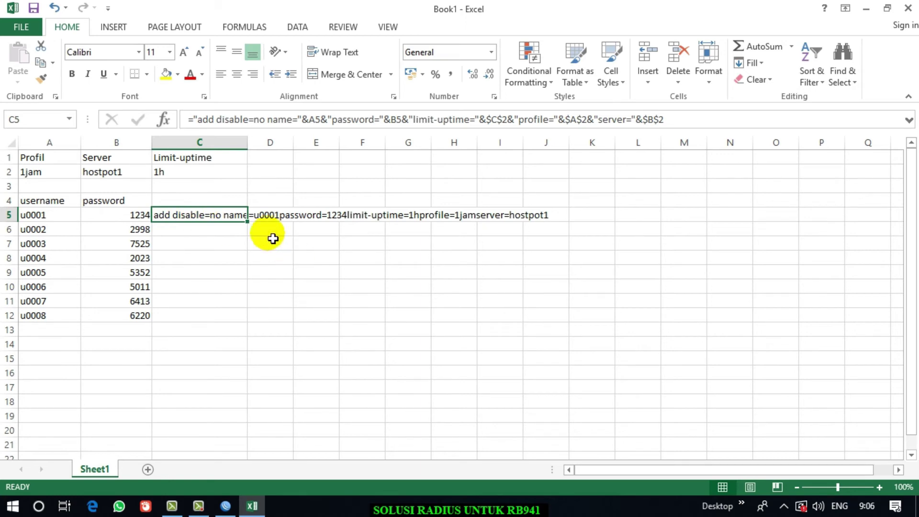
{"action": "left_click_drag", "start_coordinate": [247, 221], "coordinate": [234, 329]}
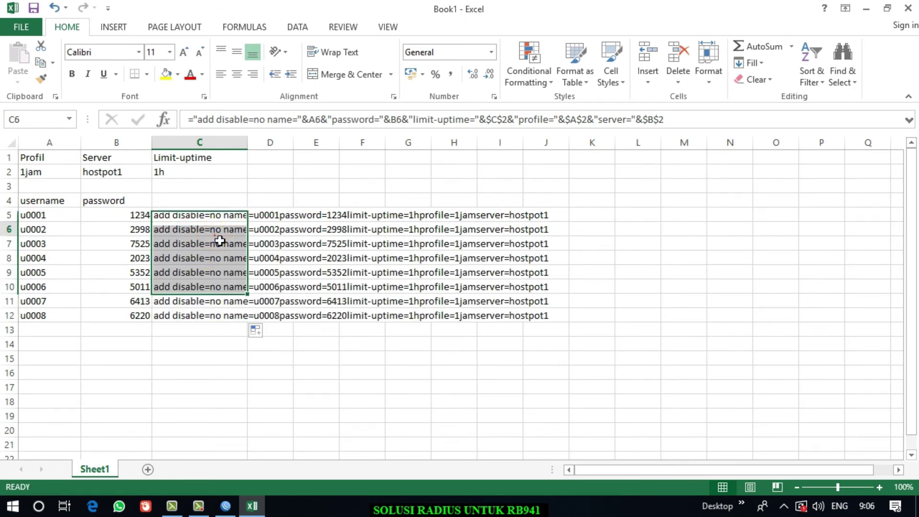
{"action": "left_click_drag", "start_coordinate": [198, 214], "coordinate": [512, 320]}
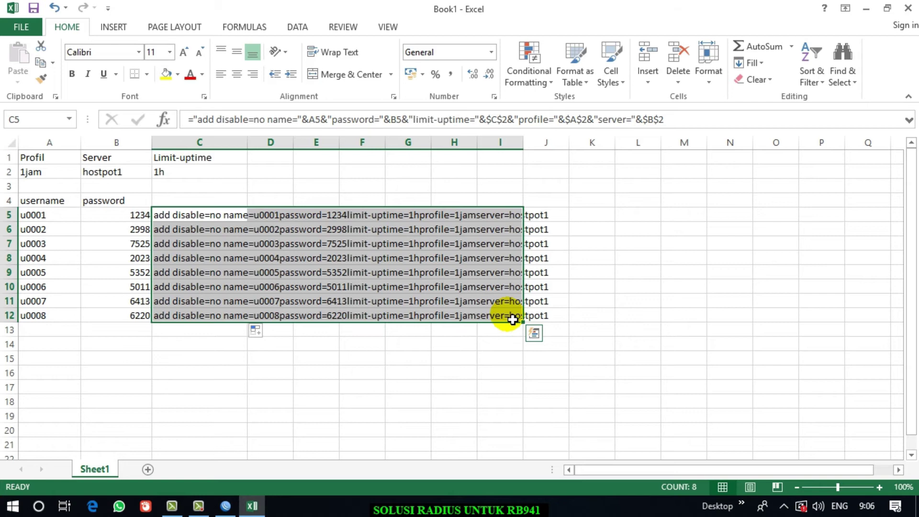
{"action": "left_click", "coordinate": [356, 244]}
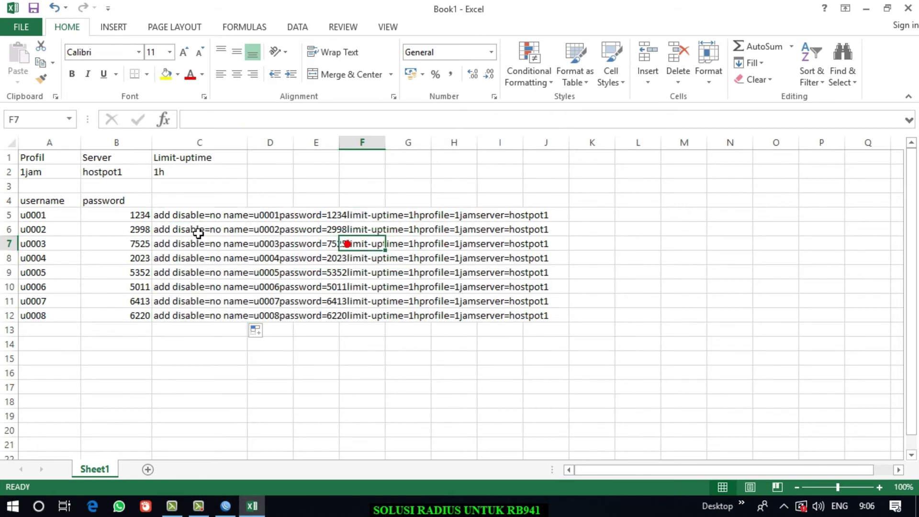
Copy the generated commands in C5:C12 and paste them into a new Notepad document
{"action": "left_click_drag", "start_coordinate": [174, 222], "coordinate": [229, 315]}
{"action": "right_click", "coordinate": [229, 315]}
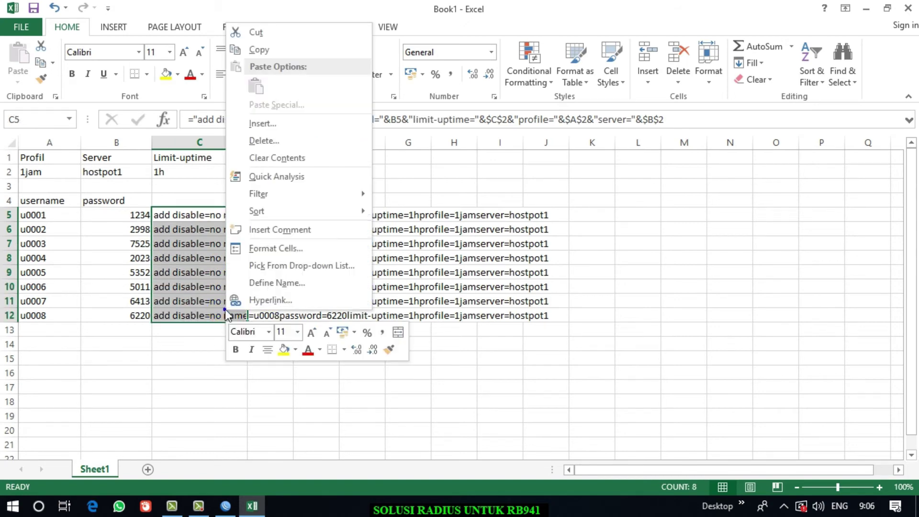
{"action": "left_click", "coordinate": [256, 50]}
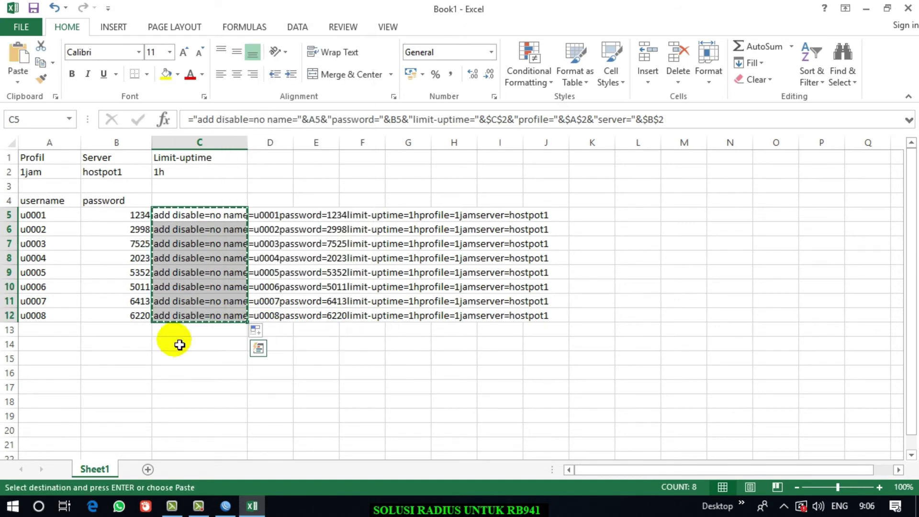
{"action": "left_click", "coordinate": [38, 503]}
{"action": "type", "text": "notepad"}
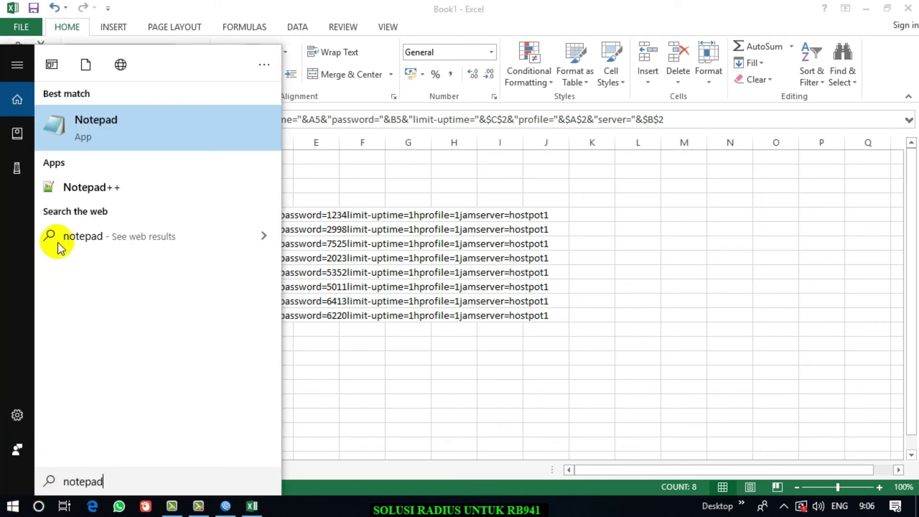
{"action": "left_click", "coordinate": [152, 124]}
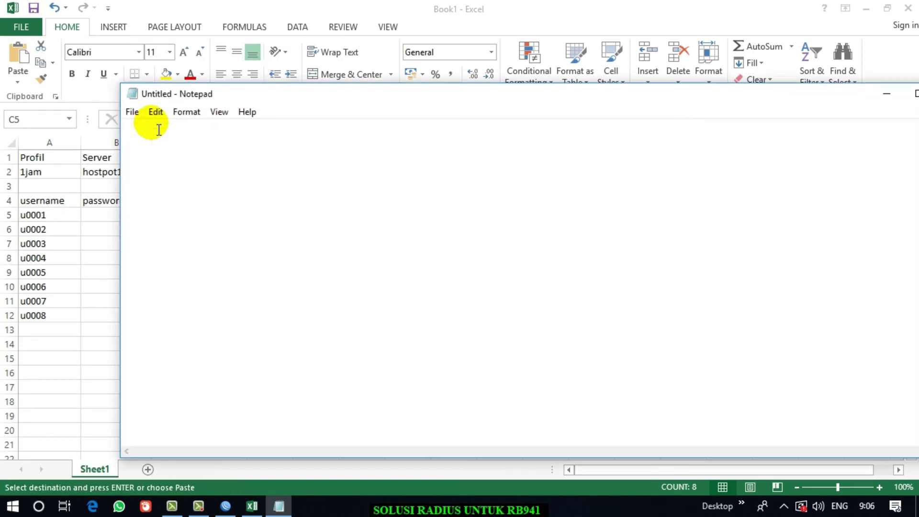
{"action": "type", "text": "V"}
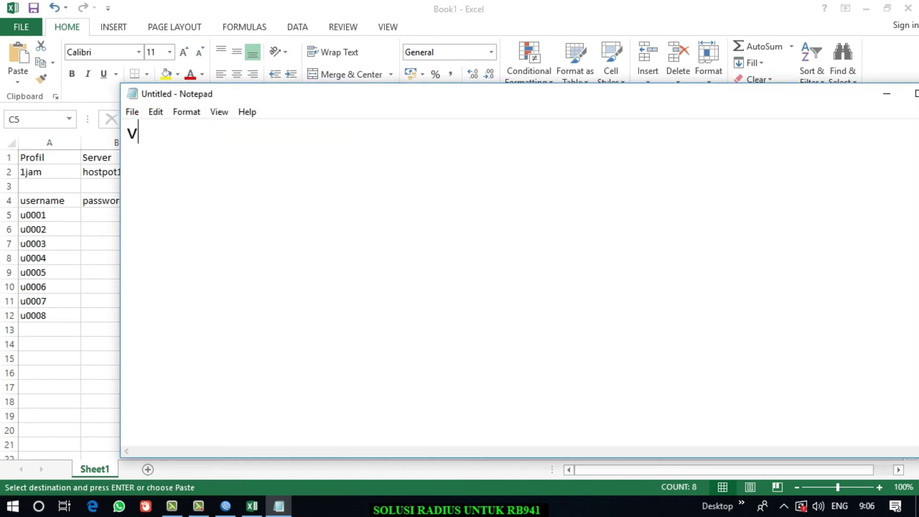
{"action": "key", "text": "BackSpace"}
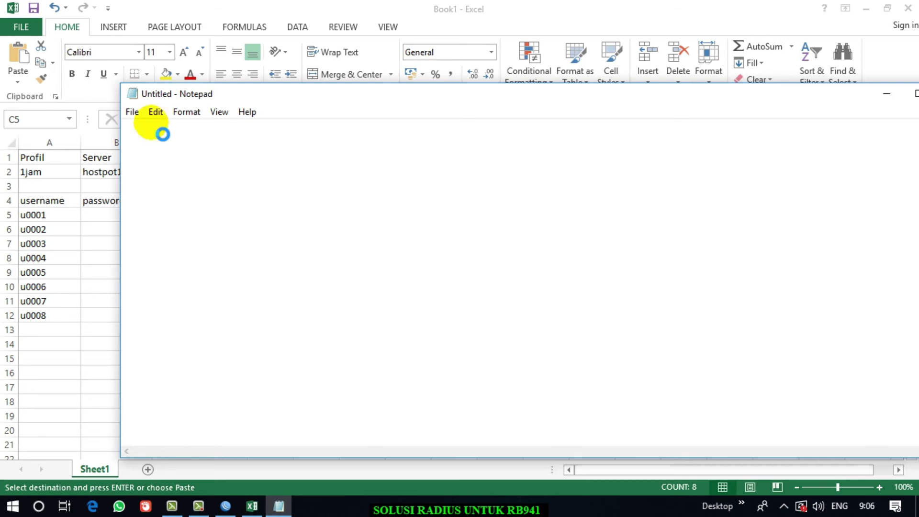
{"action": "key", "text": "ctrl+v"}
Set the Notepad font size to 16 and copy all the user commands
{"action": "key", "text": "ctrl+a"}
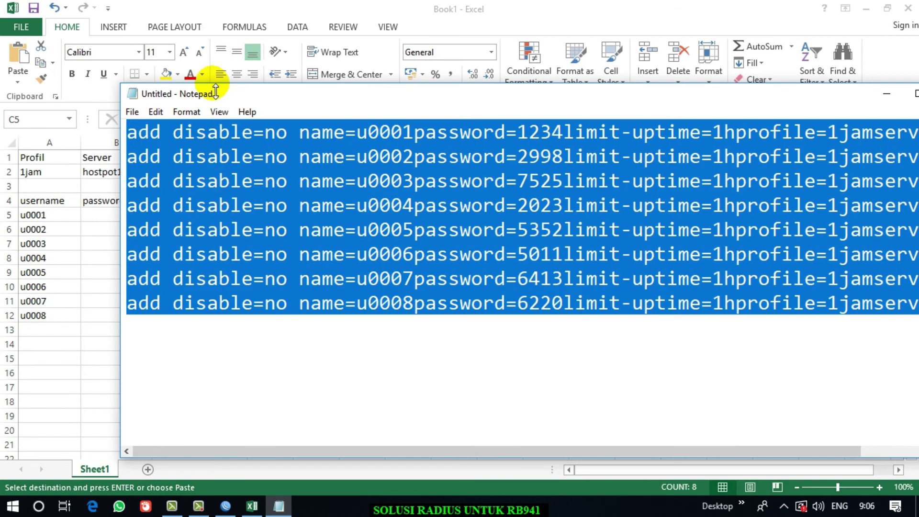
{"action": "left_click", "coordinate": [201, 111]}
{"action": "left_click", "coordinate": [198, 125]}
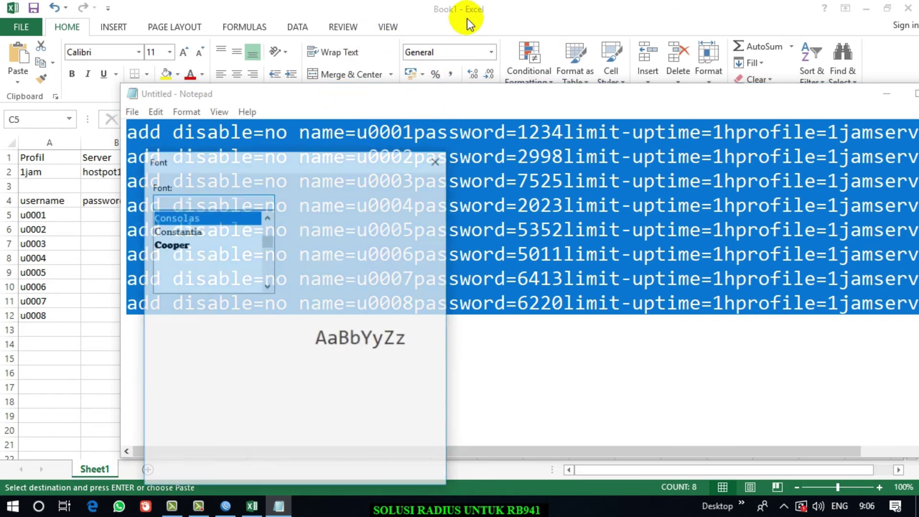
{"action": "left_click", "coordinate": [431, 246]}
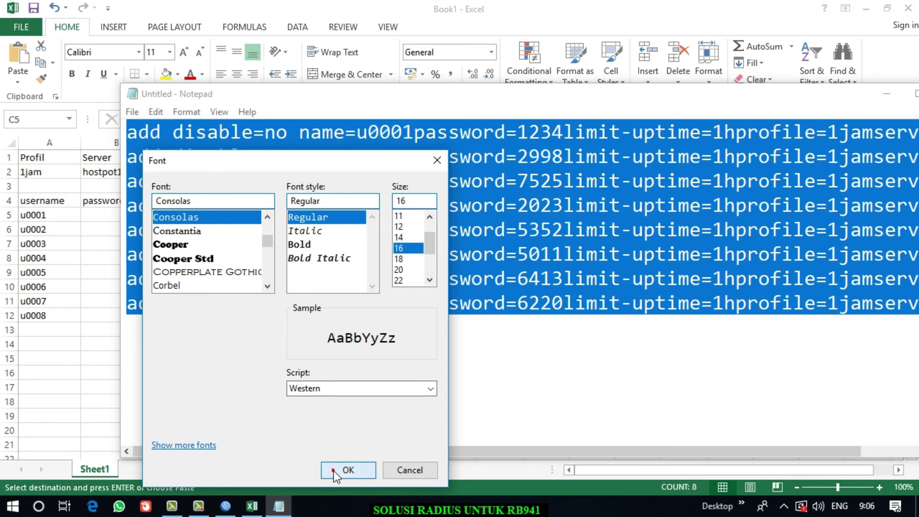
{"action": "left_click", "coordinate": [348, 470]}
{"action": "left_click_drag", "start_coordinate": [502, 95], "coordinate": [426, 102]}
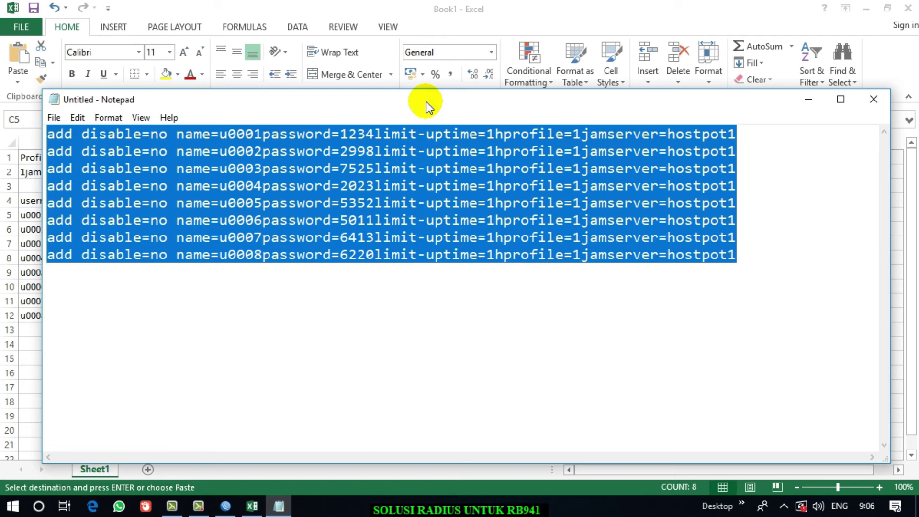
{"action": "right_click", "coordinate": [355, 174]}
{"action": "left_click", "coordinate": [405, 221]}
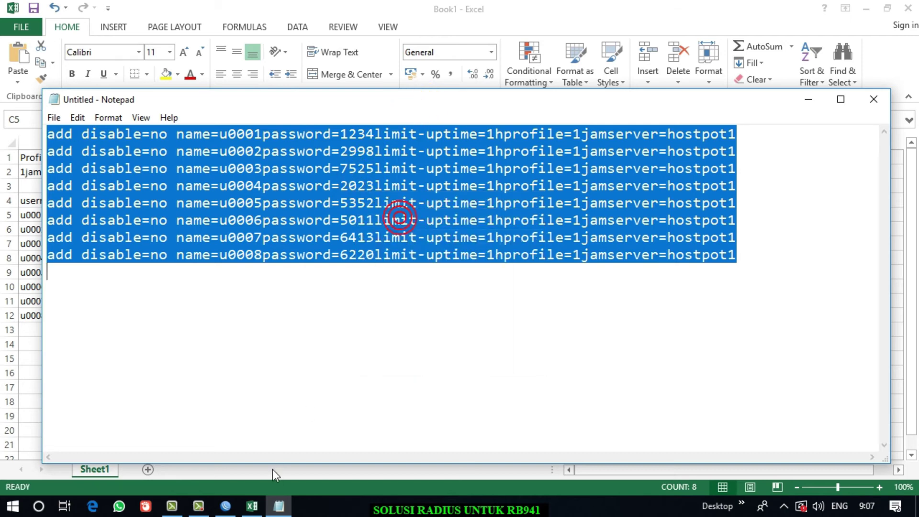
Switch to WinBox, open a new terminal and write the command ip hostpot user at the prompt
{"action": "left_click", "coordinate": [226, 506]}
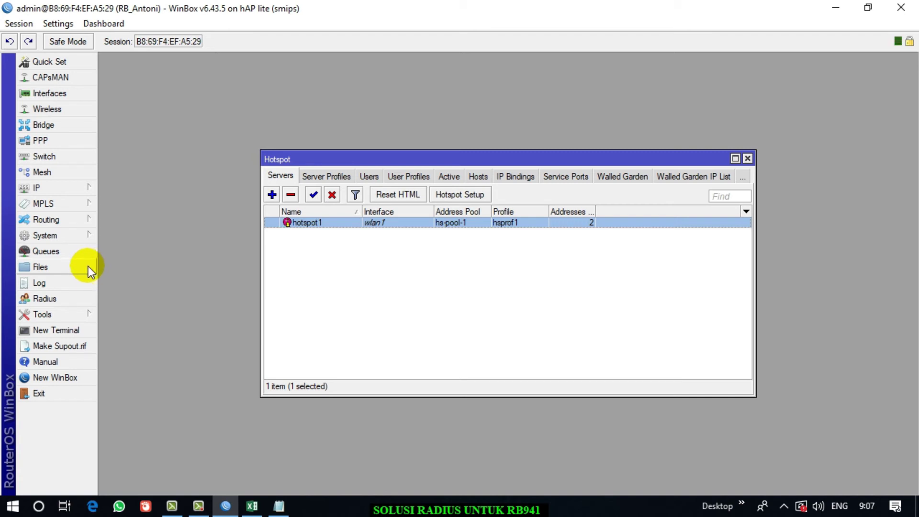
{"action": "left_click", "coordinate": [64, 329]}
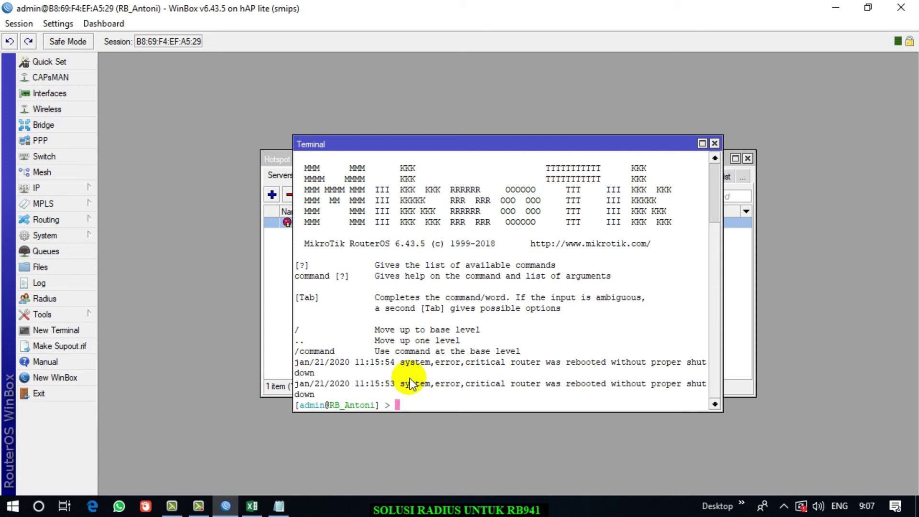
{"action": "type", "text": "ip hostpot user"}
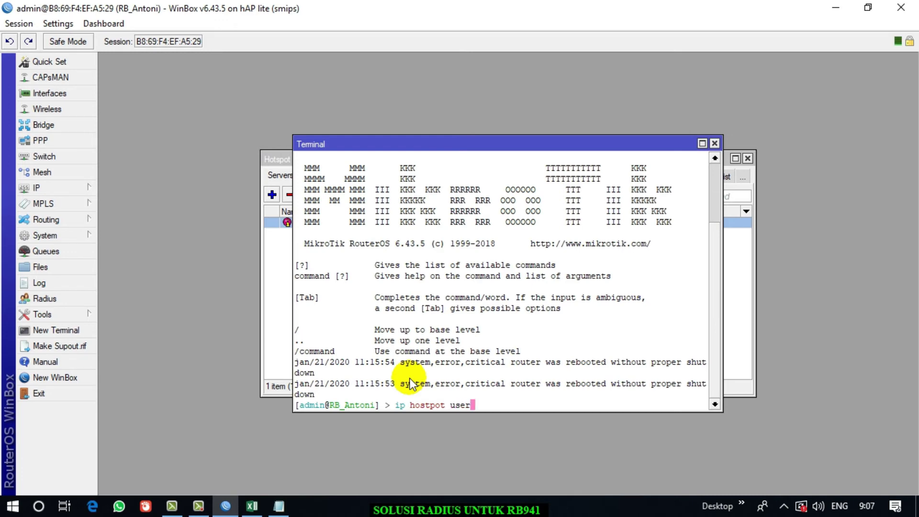
Correct the terminal command to ip hotspot user and run it to enter the hotspot user level
{"action": "key", "text": "Left"}
{"action": "key", "text": "Left"}
{"action": "key", "text": "Left"}
{"action": "key", "text": "Left"}
{"action": "key", "text": "Left"}
{"action": "key", "text": "Left"}
{"action": "key", "text": "Delete"}
{"action": "key", "text": "BackSpace"}
{"action": "key", "text": "BackSpace"}
{"action": "key", "text": "BackSpace"}
{"action": "key", "text": "BackSpace"}
{"action": "type", "text": "tspot"}
{"action": "key", "text": "Right"}
{"action": "key", "text": "Right"}
{"action": "key", "text": "Right"}
{"action": "key", "text": "Right"}
{"action": "key", "text": "Right"}
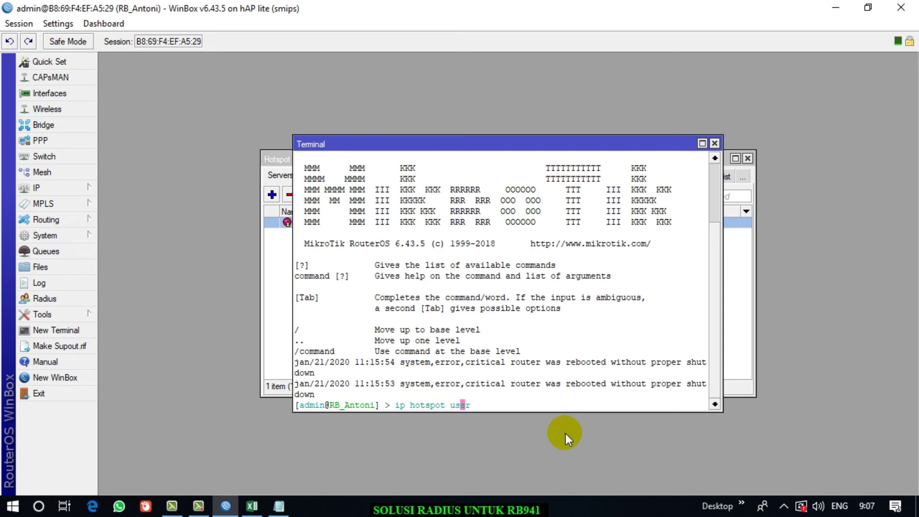
{"action": "key", "text": "Return"}
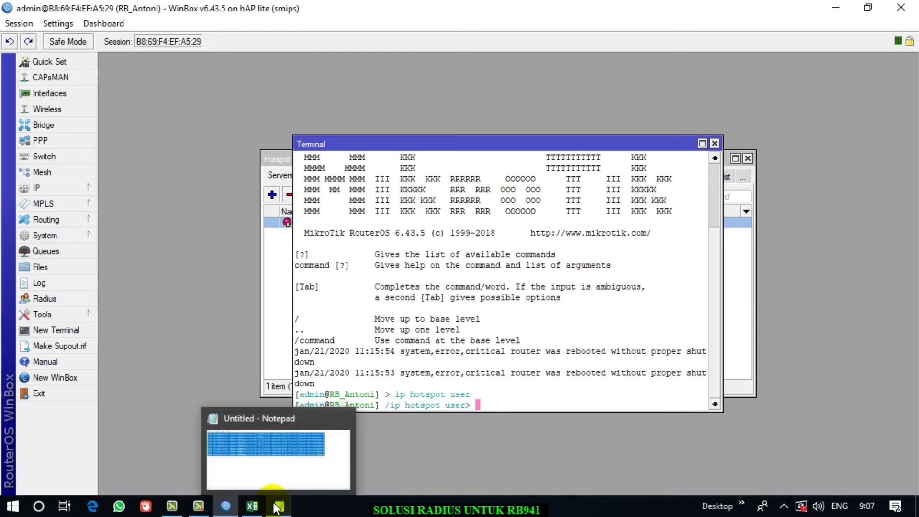
Copy the user commands from Notepad again and paste them into the WinBox terminal at the /ip hotspot user prompt
{"action": "left_click", "coordinate": [259, 509]}
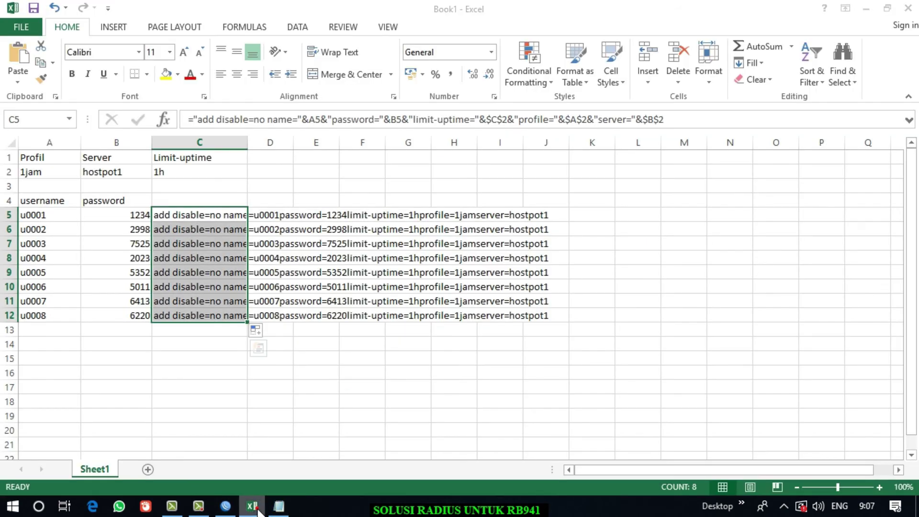
{"action": "left_click", "coordinate": [61, 317]}
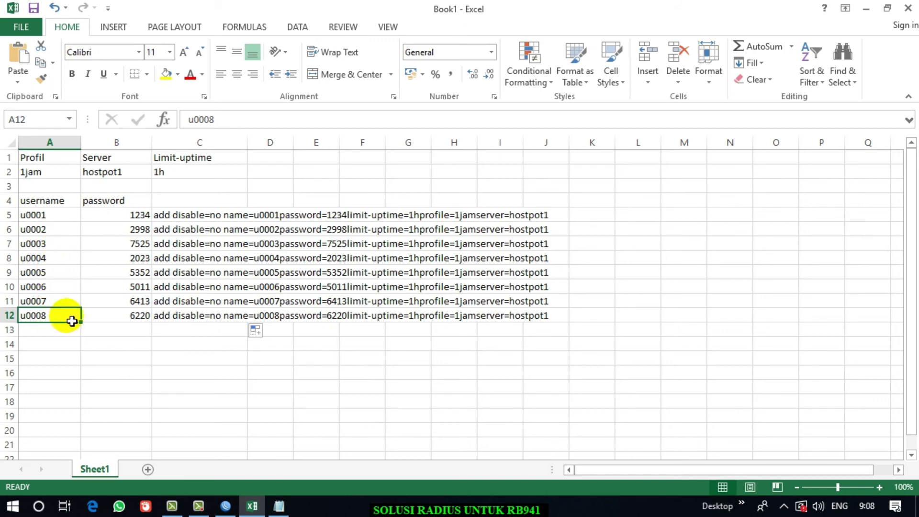
{"action": "left_click", "coordinate": [278, 506]}
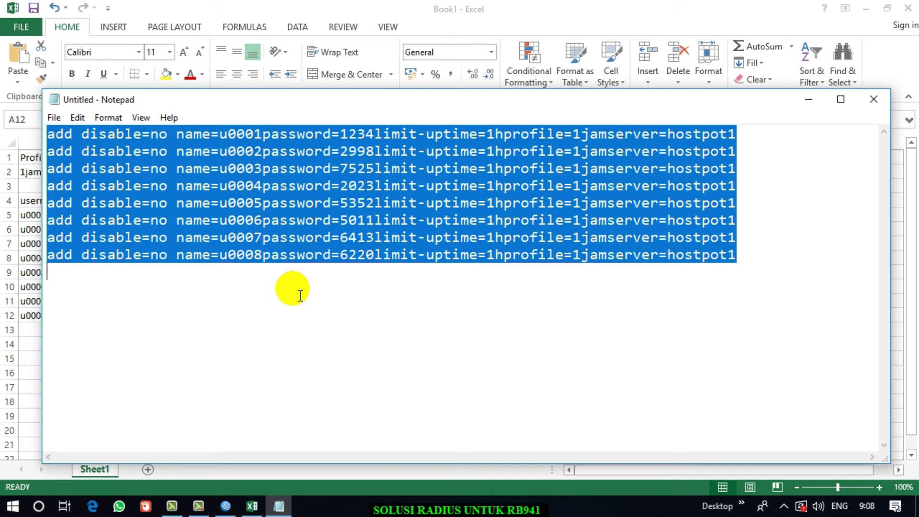
{"action": "right_click", "coordinate": [291, 237]}
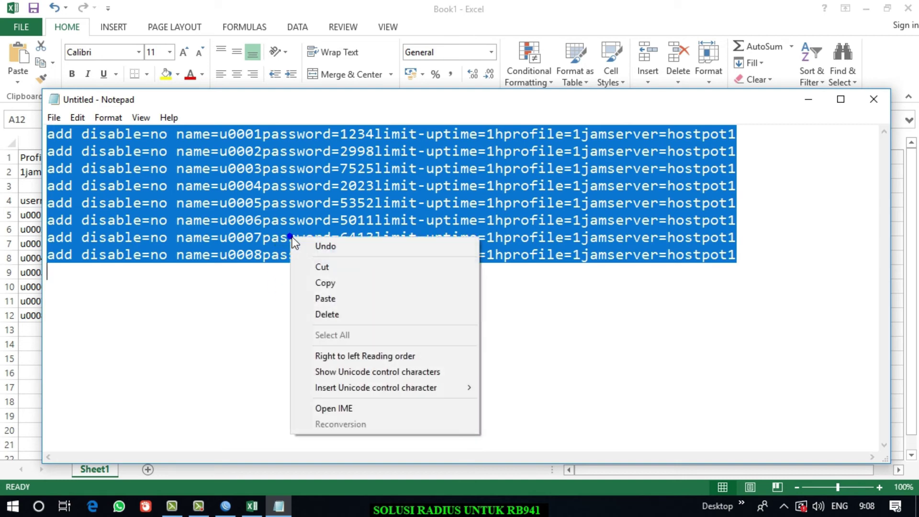
{"action": "left_click", "coordinate": [341, 283]}
{"action": "left_click", "coordinate": [225, 505]}
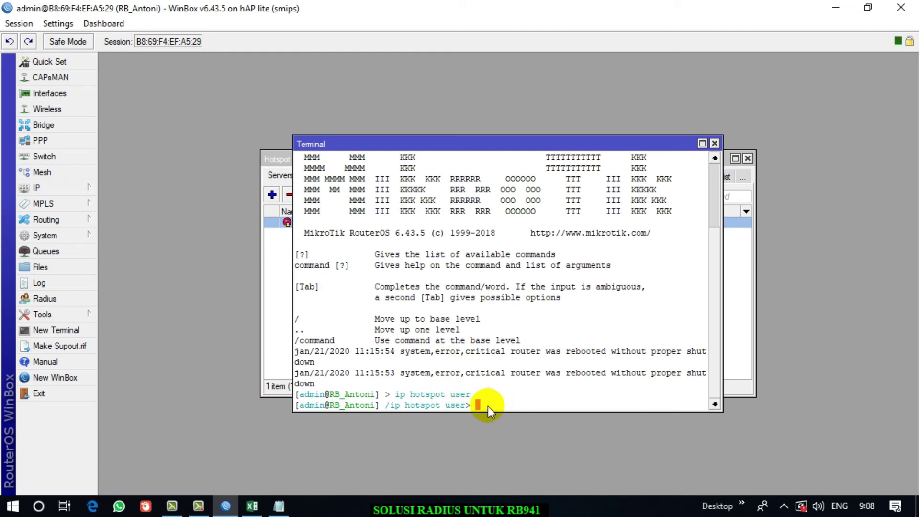
{"action": "left_click", "coordinate": [464, 406]}
{"action": "right_click", "coordinate": [478, 406]}
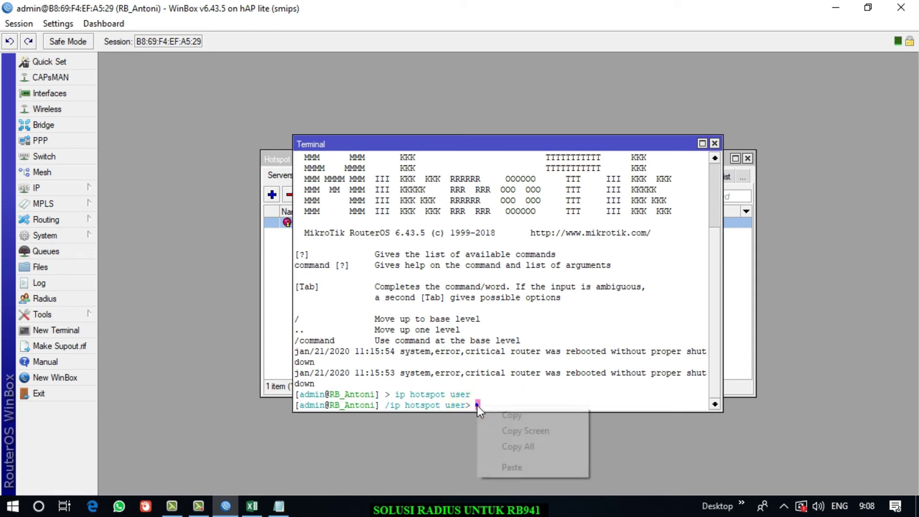
{"action": "left_click", "coordinate": [513, 463]}
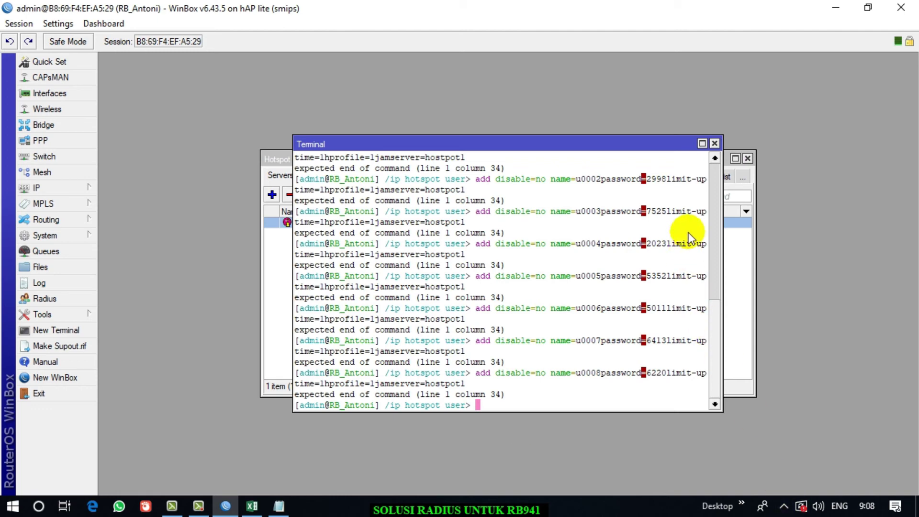
Switch to Excel and insert a space before limit-uptime and before profile in the command formula in cell C5
{"action": "left_click_drag", "start_coordinate": [714, 334], "coordinate": [715, 277]}
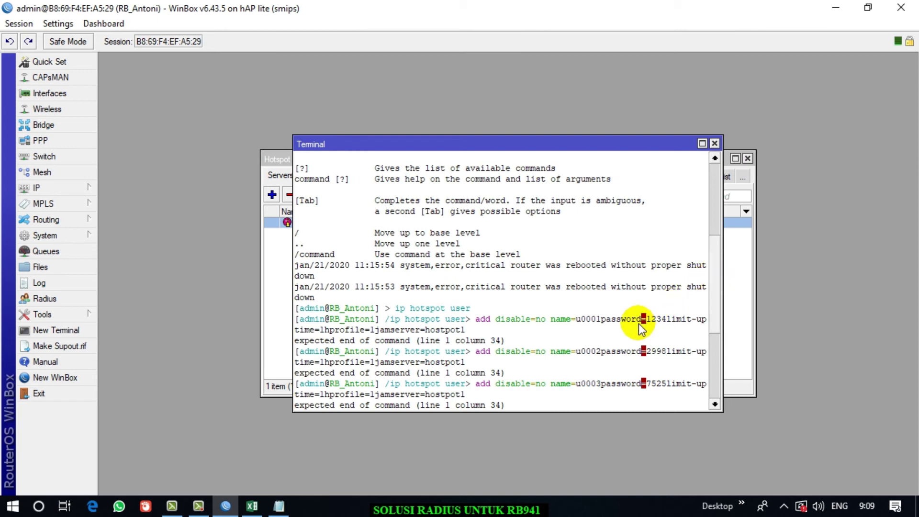
{"action": "mouse_move", "coordinate": [276, 508]}
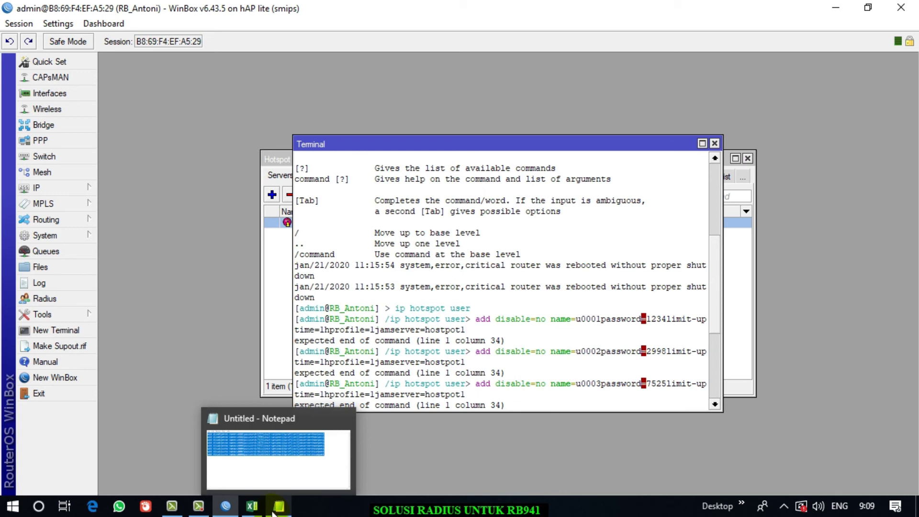
{"action": "left_click", "coordinate": [252, 506]}
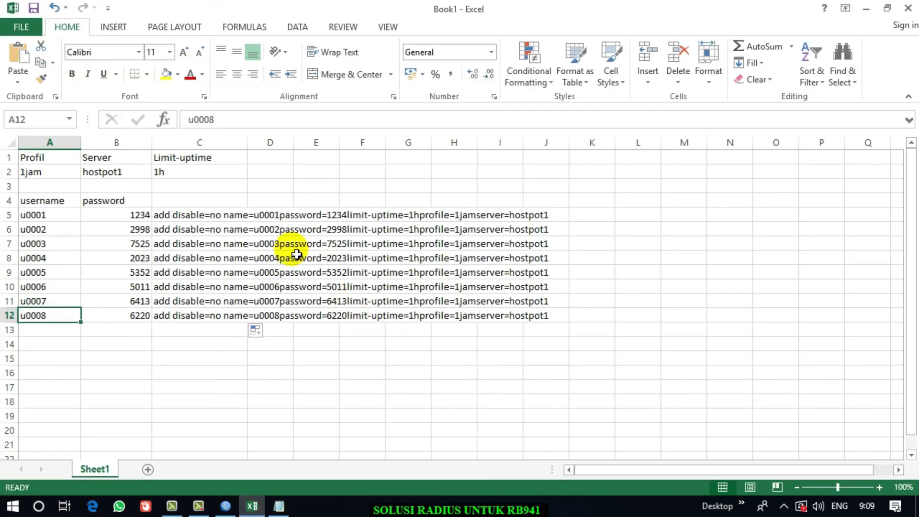
{"action": "left_click", "coordinate": [189, 214]}
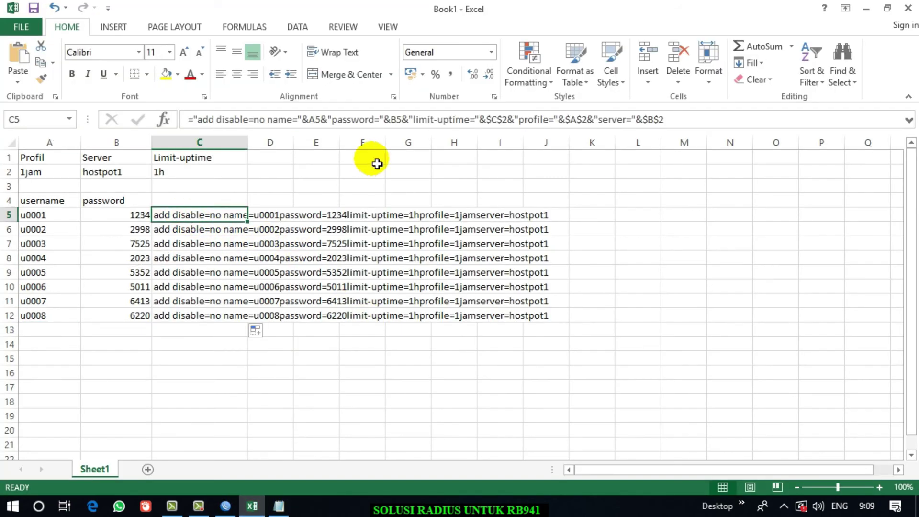
{"action": "left_click", "coordinate": [412, 120]}
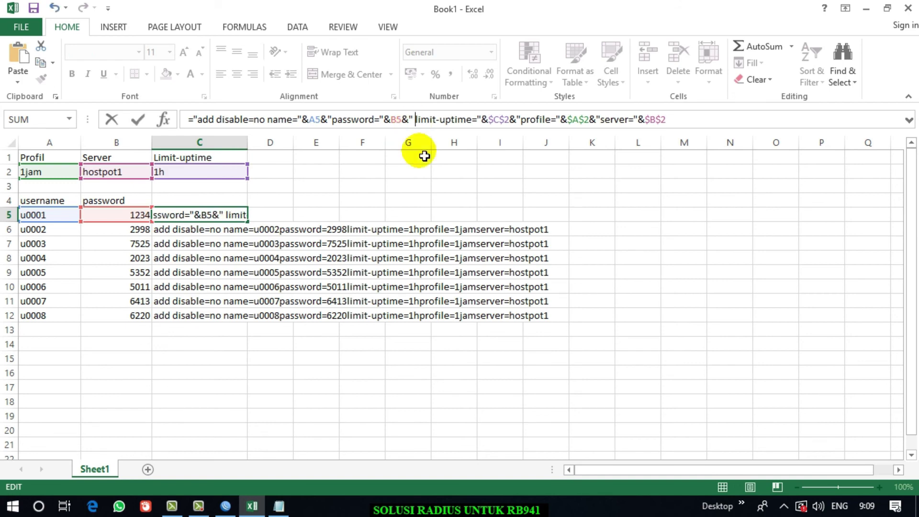
{"action": "key", "text": "Right"}
{"action": "key", "text": "Right"}
{"action": "key", "text": "Right"}
{"action": "key", "text": "Right"}
{"action": "key", "text": "Right"}
{"action": "key", "text": "Right"}
{"action": "key", "text": "Right"}
{"action": "key", "text": "Right"}
{"action": "key", "text": "Right"}
{"action": "key", "text": "Right"}
{"action": "key", "text": "Right"}
{"action": "key", "text": "Right"}
{"action": "key", "text": "Right"}
{"action": "key", "text": "Right"}
{"action": "key", "text": "Right"}
{"action": "key", "text": "Right"}
{"action": "key", "text": "Right"}
{"action": "key", "text": "Right"}
{"action": "key", "text": "Right"}
{"action": "key", "text": "Right"}
{"action": "key", "text": "Right"}
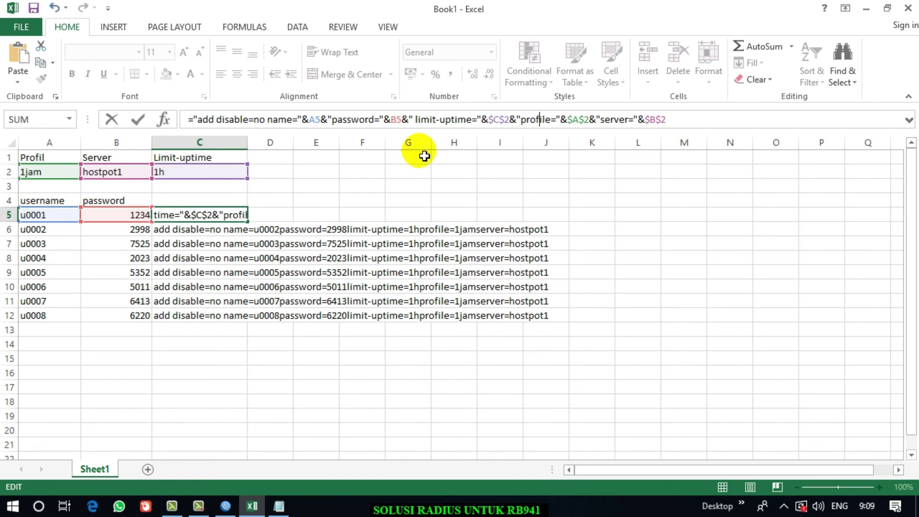
{"action": "key", "text": "Left"}
{"action": "key", "text": "Left"}
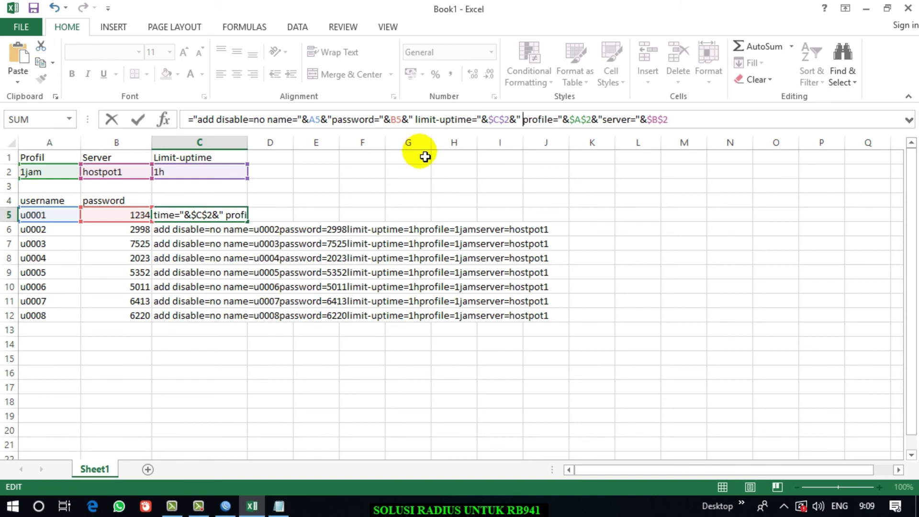
Insert a space before server and before password in the C5 formula and commit it
{"action": "left_click", "coordinate": [604, 121]}
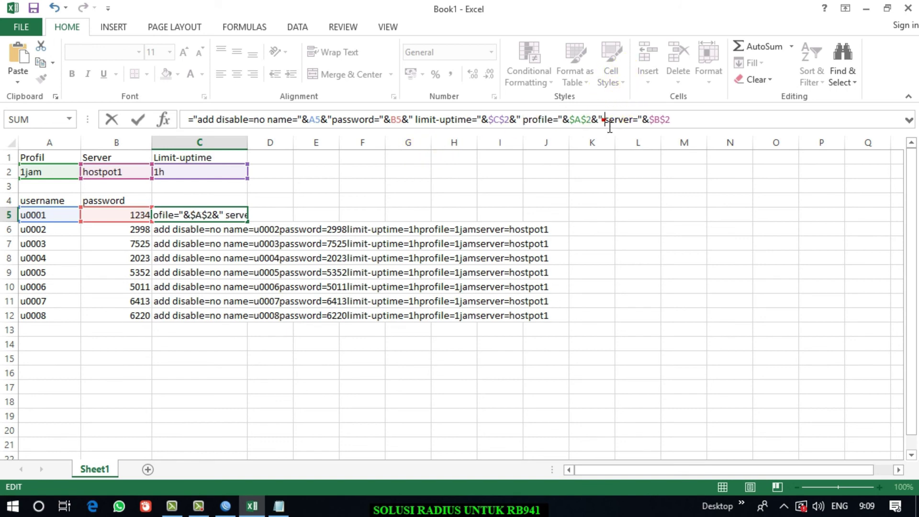
{"action": "left_click", "coordinate": [330, 119]}
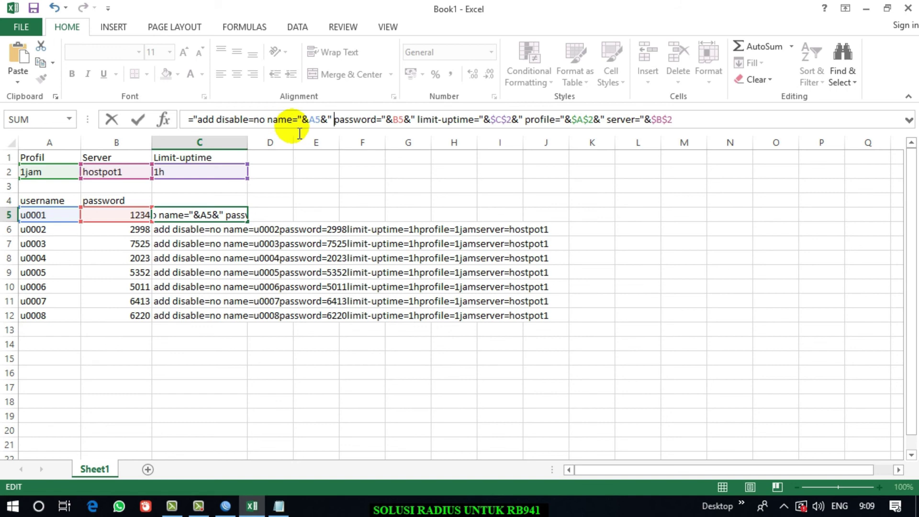
{"action": "key", "text": "Return"}
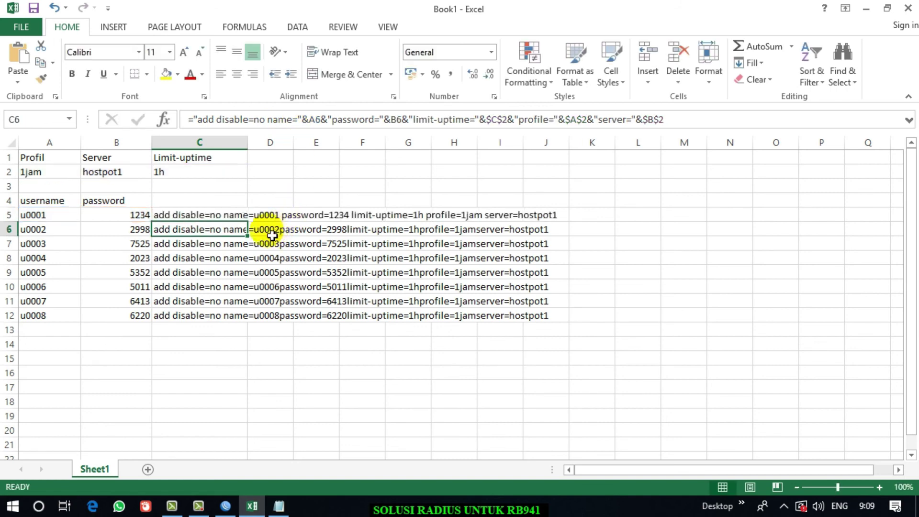
Fill the corrected C5 formula down to C12 and copy the range C5:C12
{"action": "left_click", "coordinate": [196, 214]}
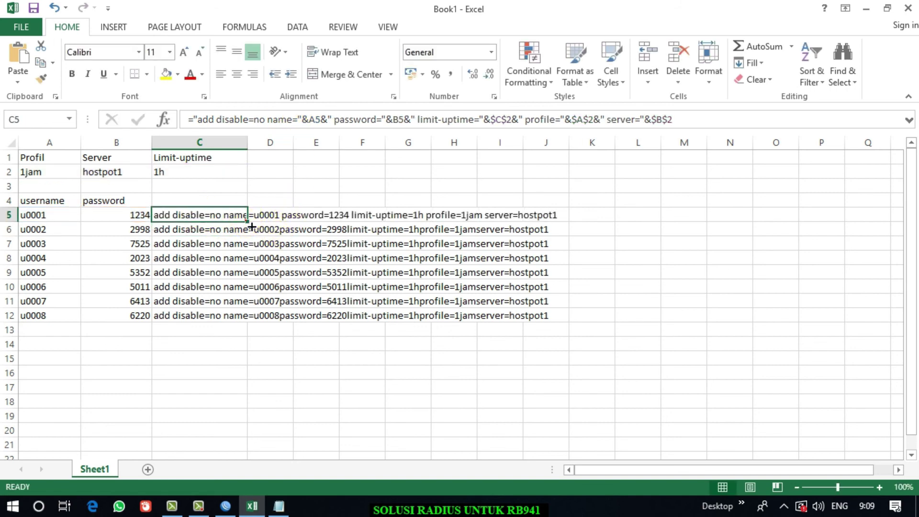
{"action": "left_click_drag", "start_coordinate": [247, 221], "coordinate": [256, 326]}
{"action": "key", "text": "ctrl+c"}
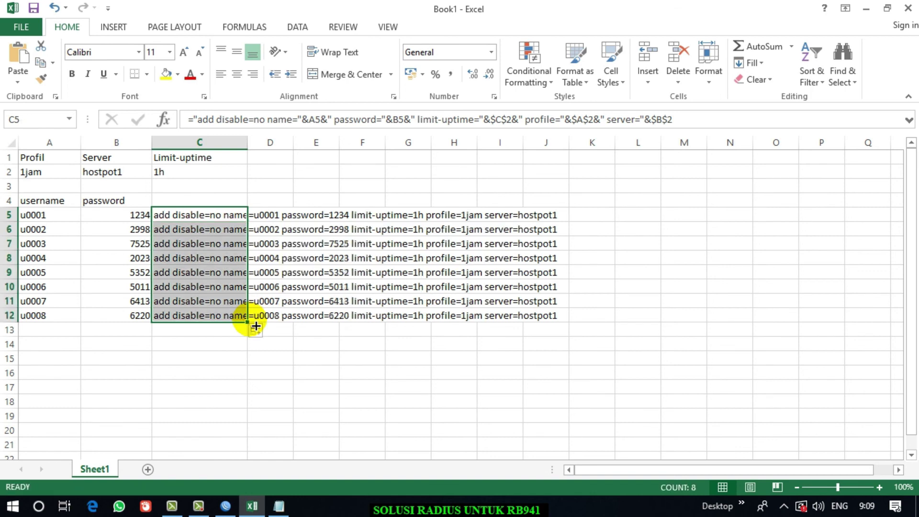
{"action": "right_click", "coordinate": [192, 219]}
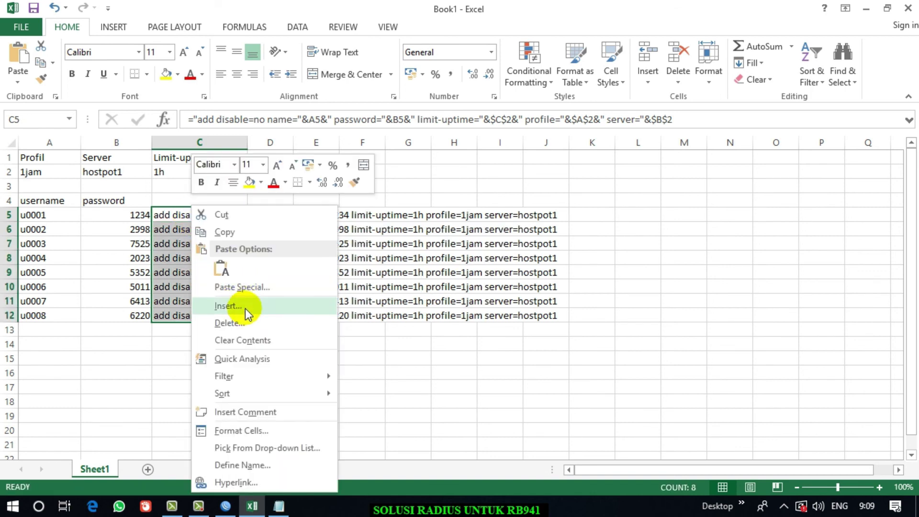
{"action": "left_click", "coordinate": [250, 237]}
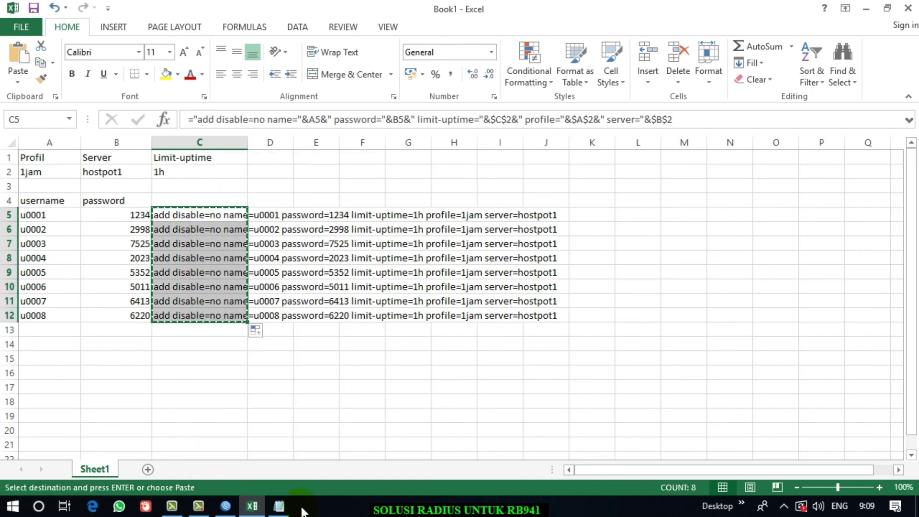
Switch to Notepad, replace the old commands with the copied user commands including the user passwords, and copy all the text
{"action": "left_click", "coordinate": [278, 506]}
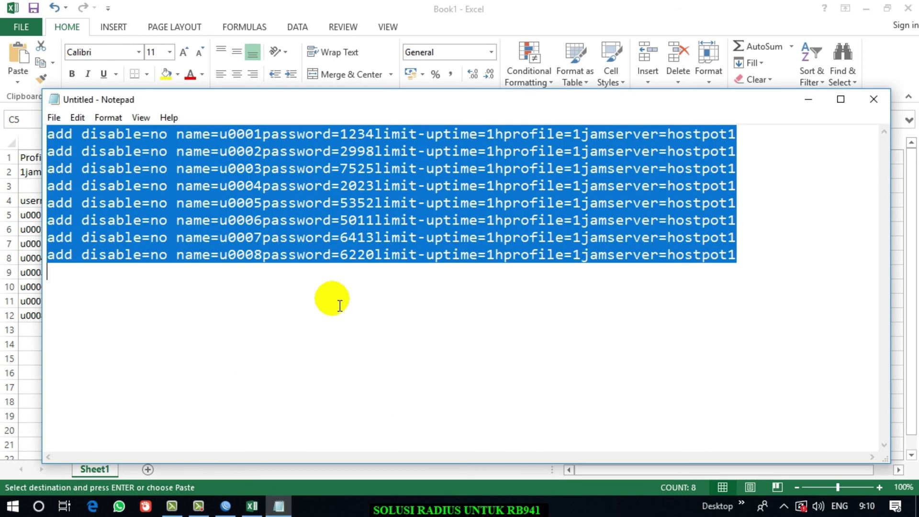
{"action": "key", "text": "Delete"}
{"action": "key", "text": "ctrl+v"}
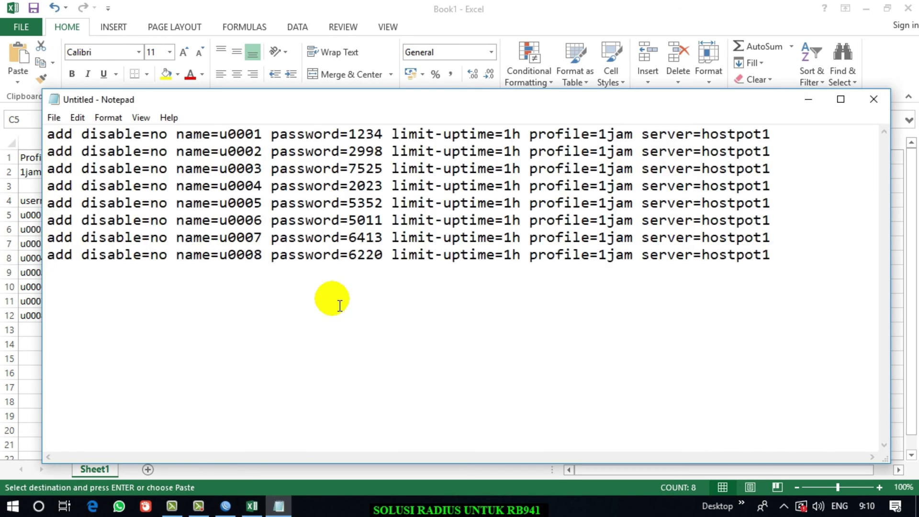
{"action": "key", "text": "ctrl+a"}
{"action": "key", "text": "ctrl+c"}
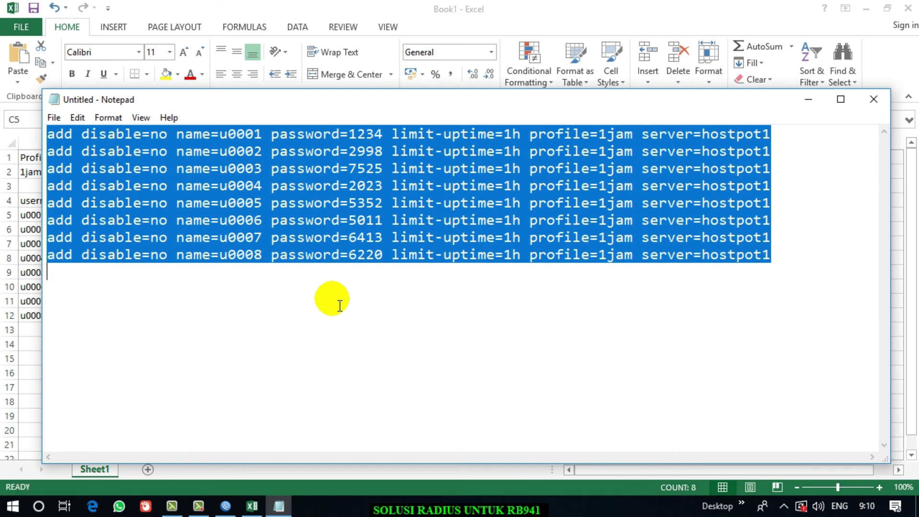
Switch to WinBox and paste the corrected commands with the user passwords at the terminal's /ip hotspot user prompt
{"action": "left_click", "coordinate": [226, 505]}
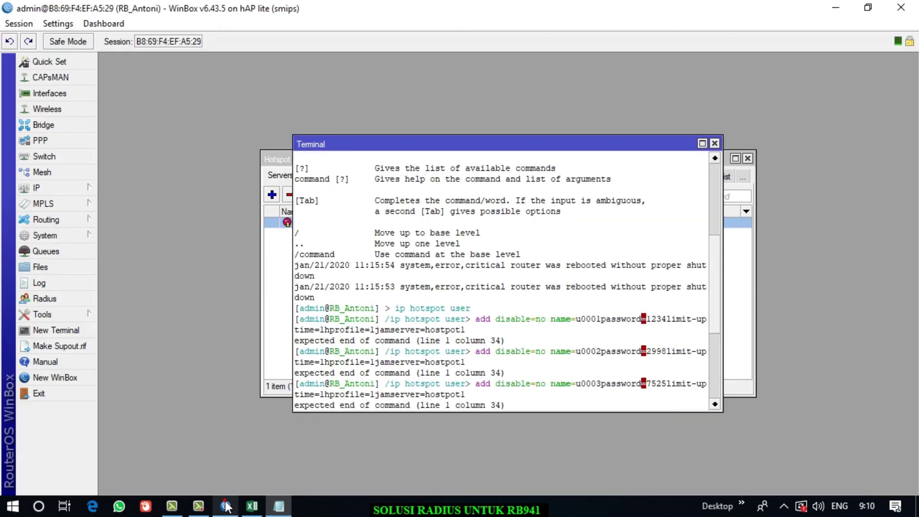
{"action": "right_click", "coordinate": [523, 403]}
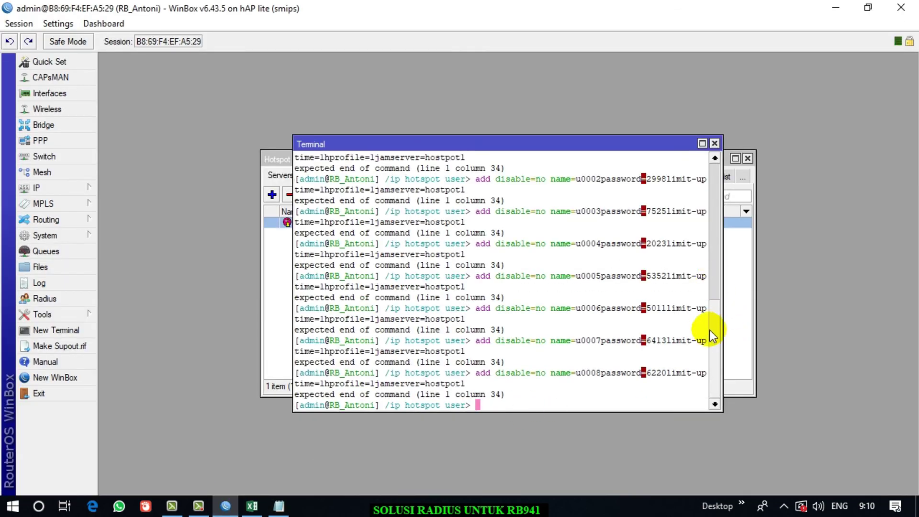
{"action": "left_click", "coordinate": [717, 385]}
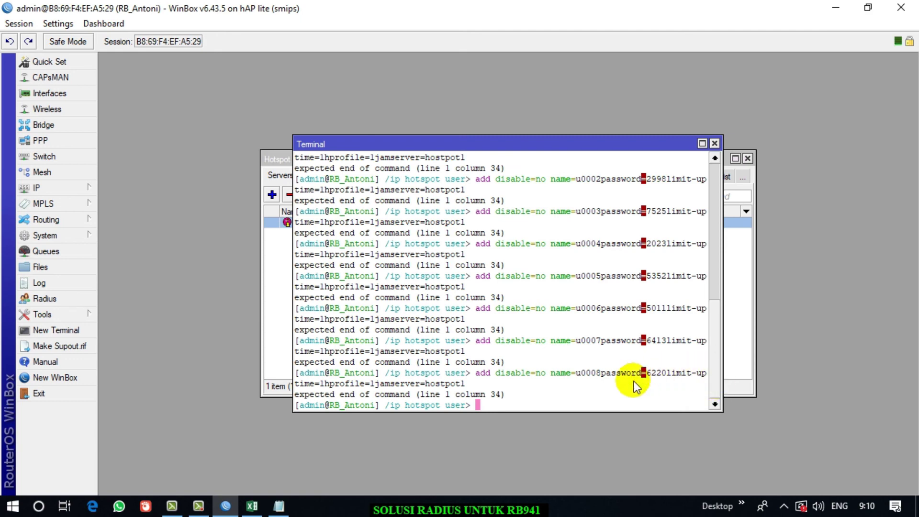
{"action": "right_click", "coordinate": [490, 404]}
{"action": "left_click", "coordinate": [532, 462]}
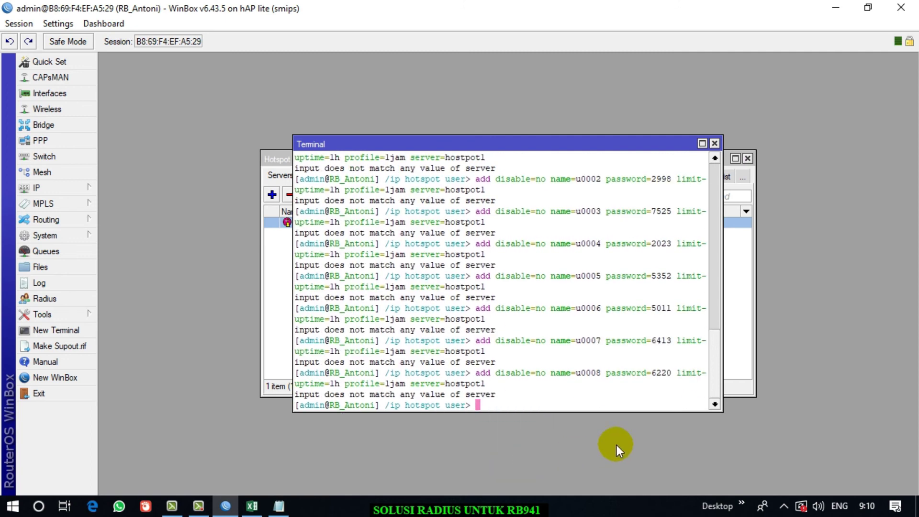
Compare the earlier unspaced commands with the newly pasted ones in the terminal output
{"action": "left_click_drag", "start_coordinate": [709, 386], "coordinate": [714, 344]}
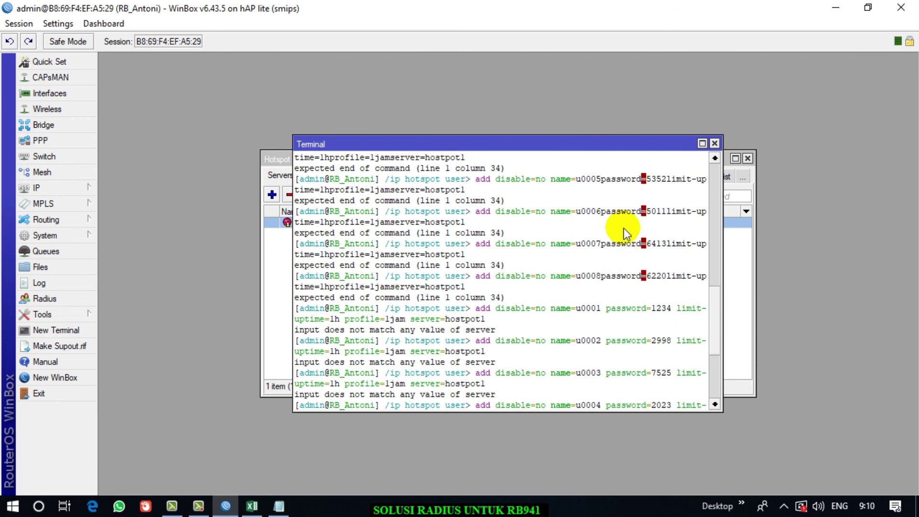
{"action": "left_click_drag", "start_coordinate": [644, 245], "coordinate": [603, 250]}
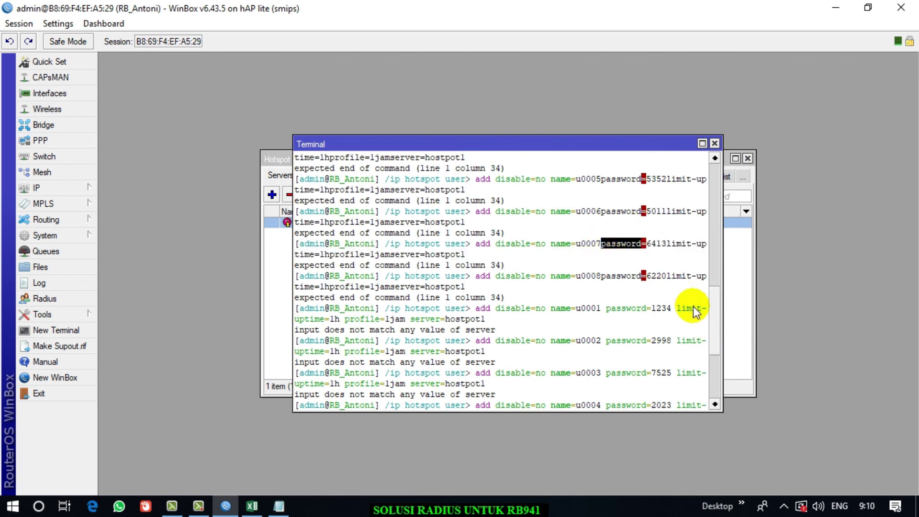
{"action": "left_click", "coordinate": [715, 325]}
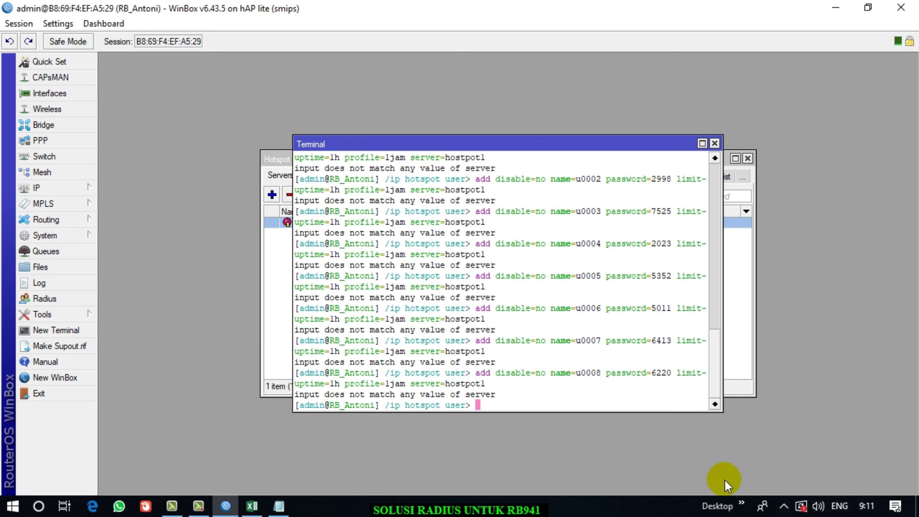
{"action": "left_click", "coordinate": [783, 508]}
{"action": "left_click", "coordinate": [665, 463]}
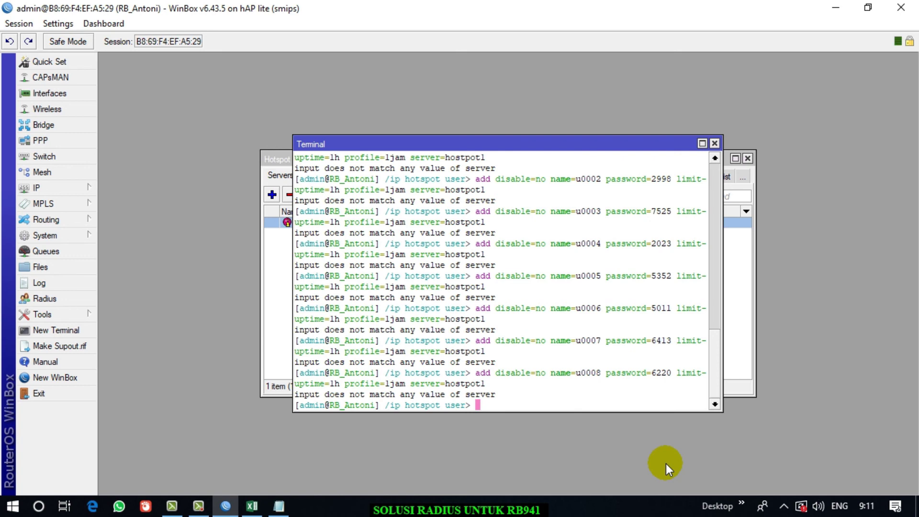
{"action": "left_click", "coordinate": [783, 508]}
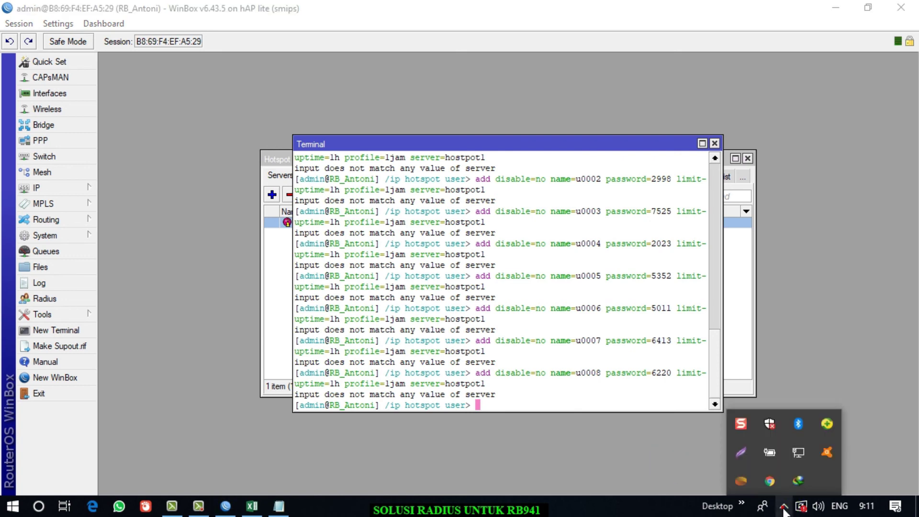